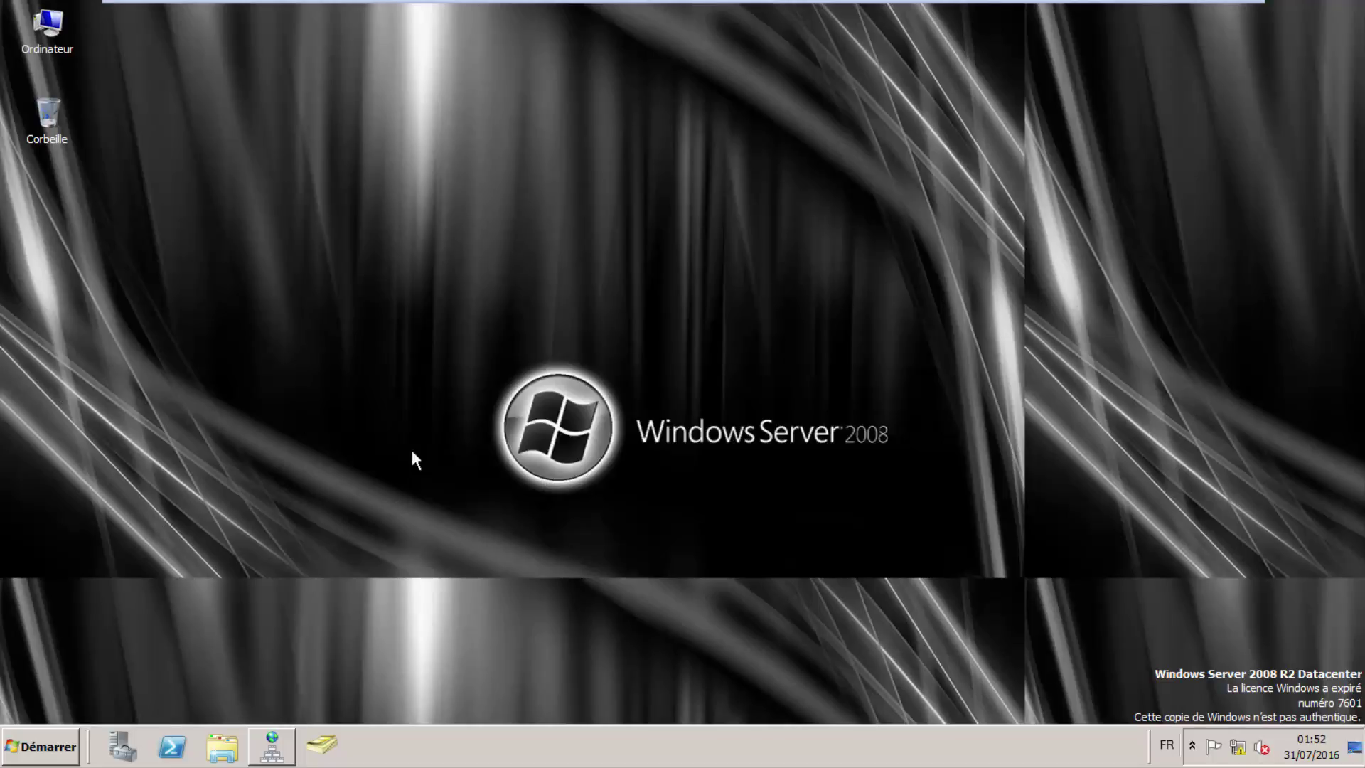
pyautogui.click(51, 747)
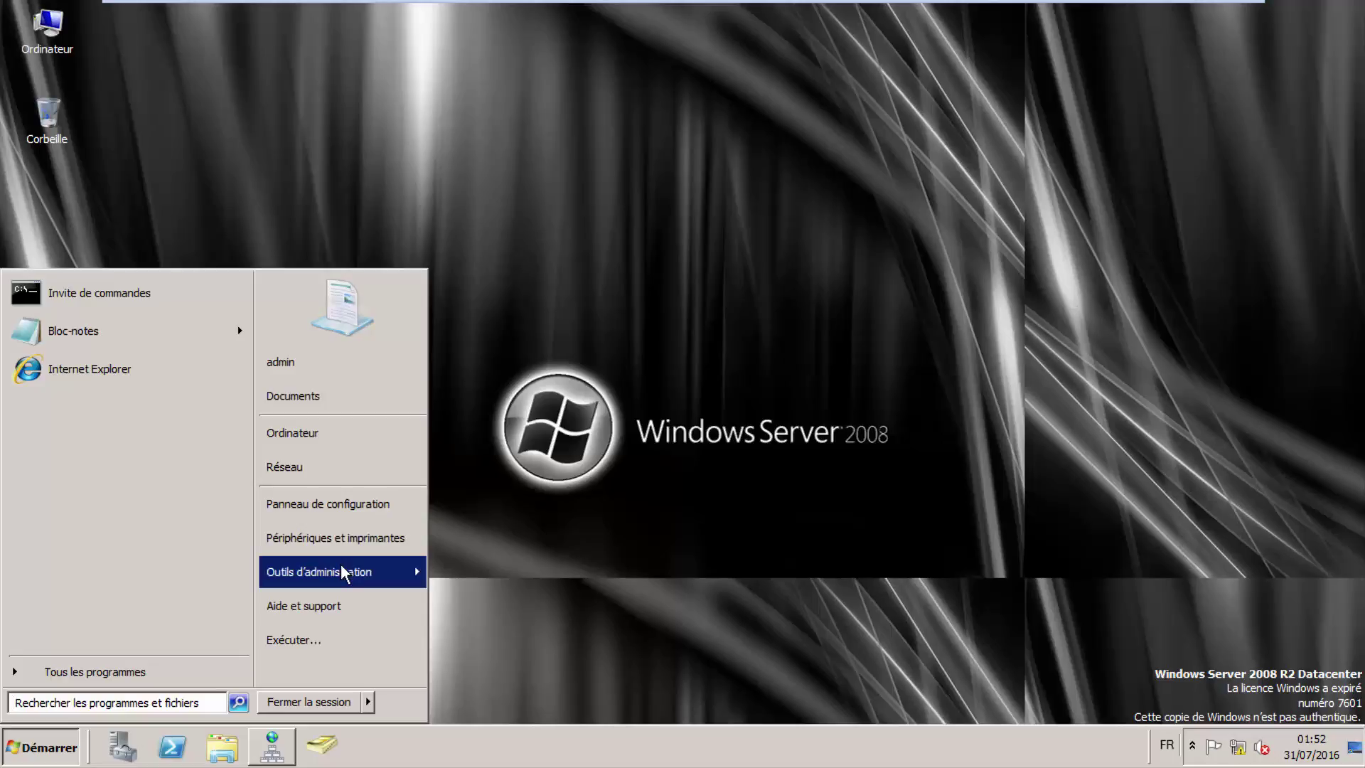
pyautogui.moveTo(339, 564)
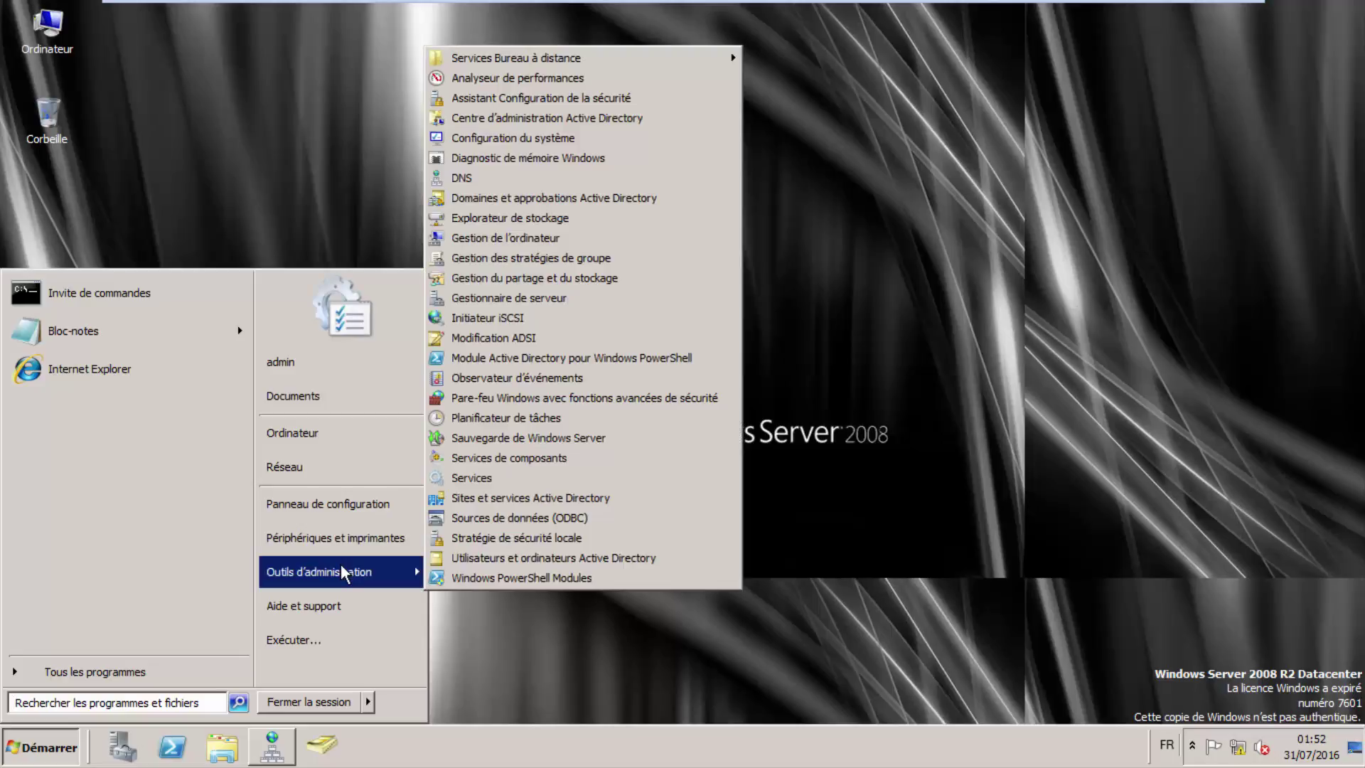
pyautogui.click(263, 156)
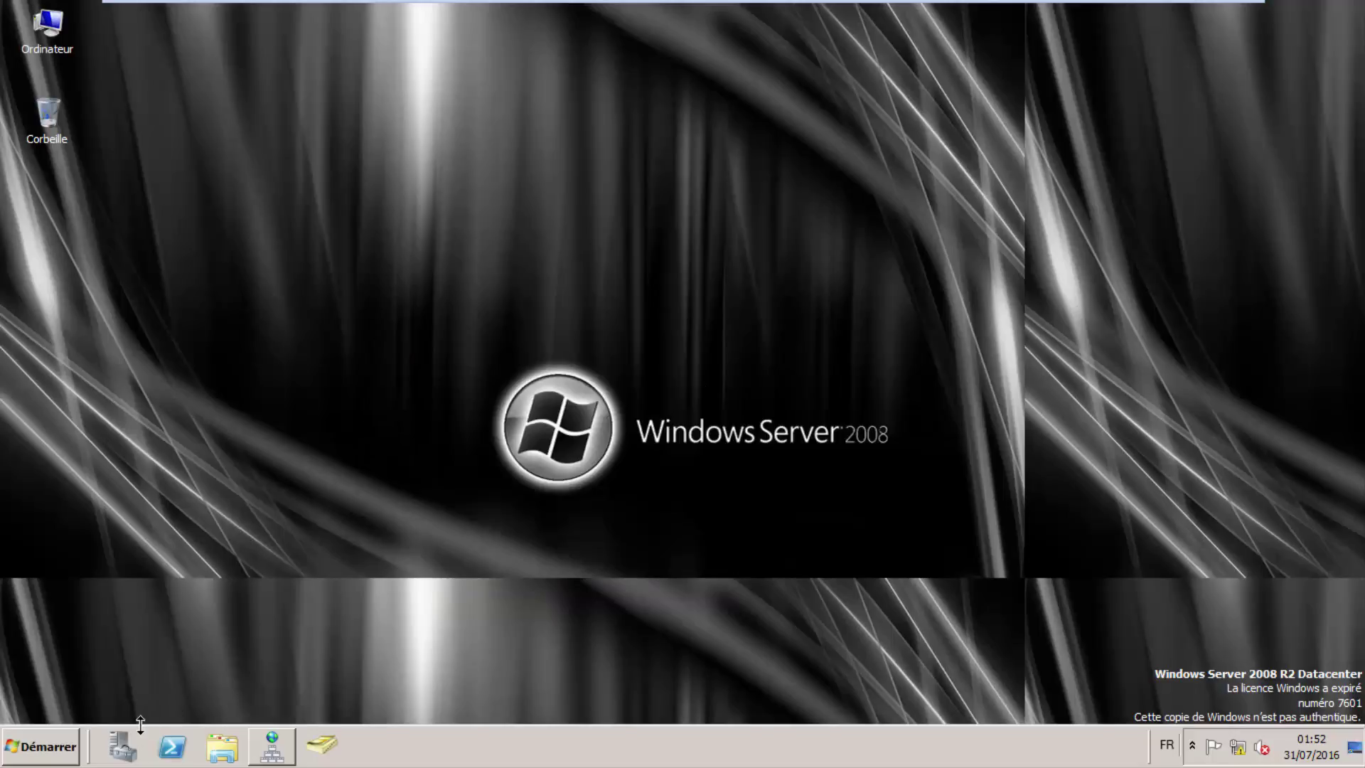
# Close the DNS manager, open Server Manager in a maximized window and display the Rôles summary
pyautogui.click(118, 752)
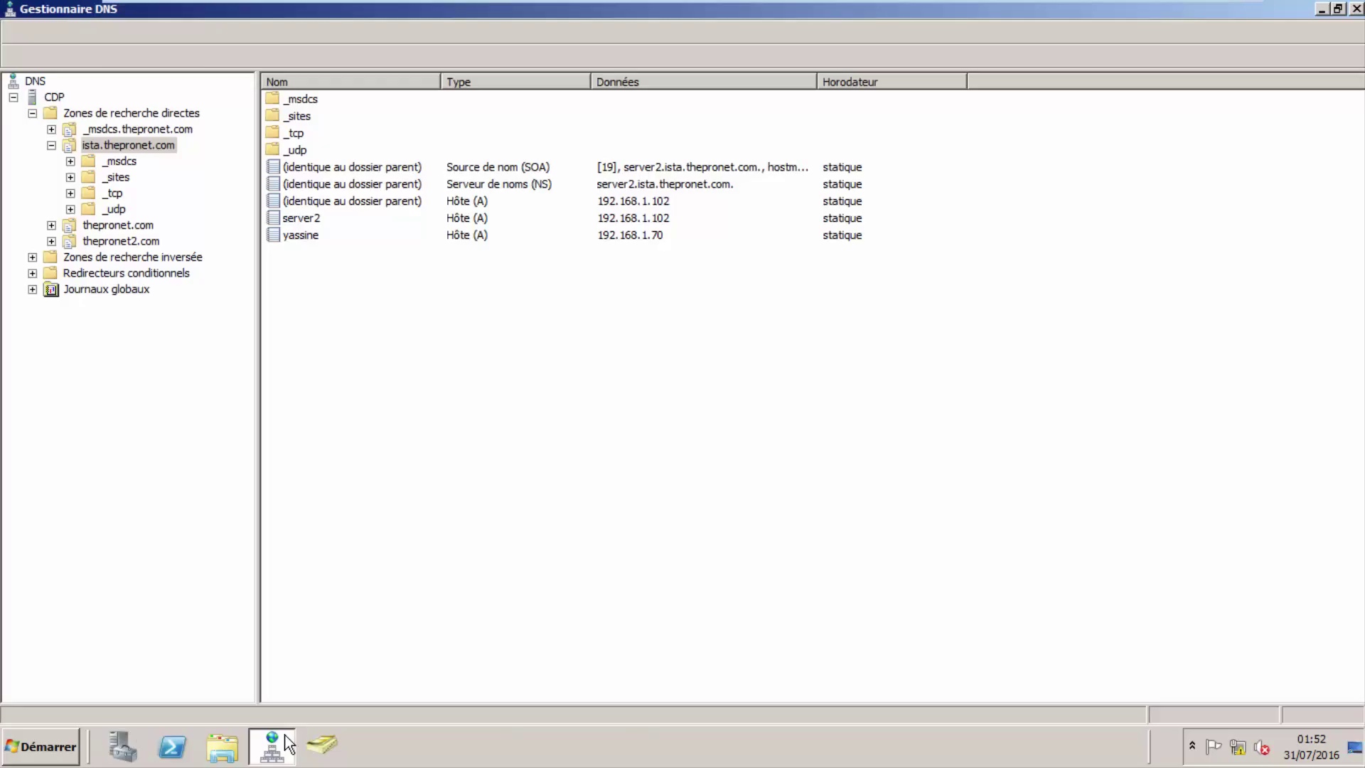
pyautogui.click(1353, 10)
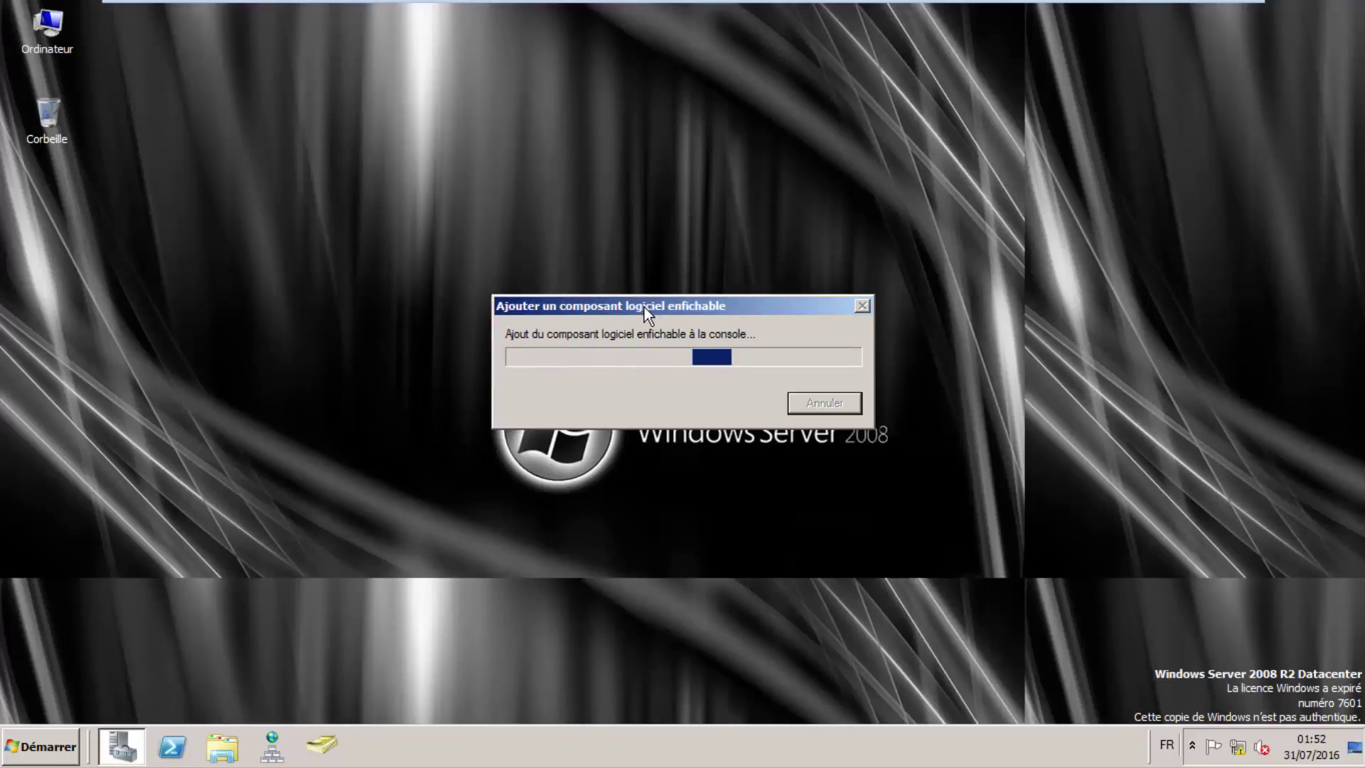
pyautogui.moveTo(644, 306); pyautogui.dragTo(563, 223)
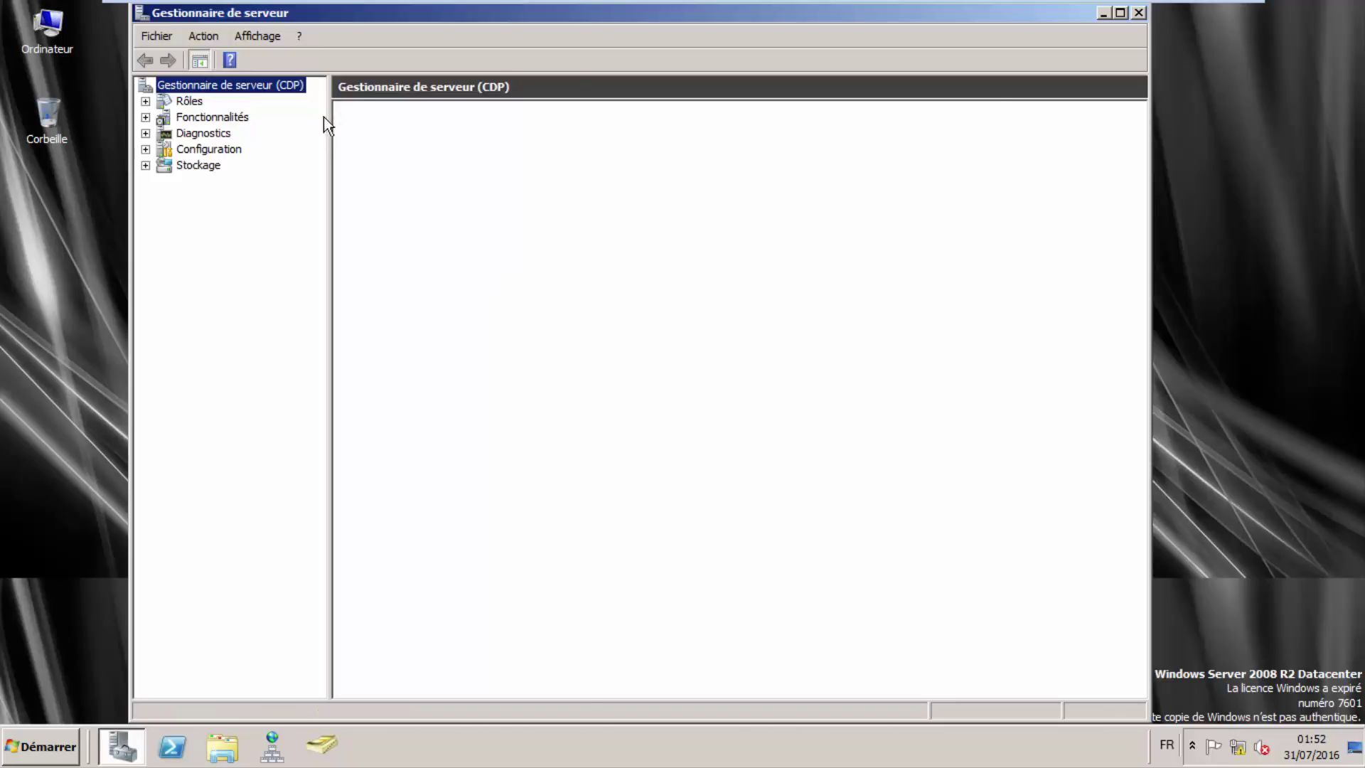
pyautogui.click(1121, 13)
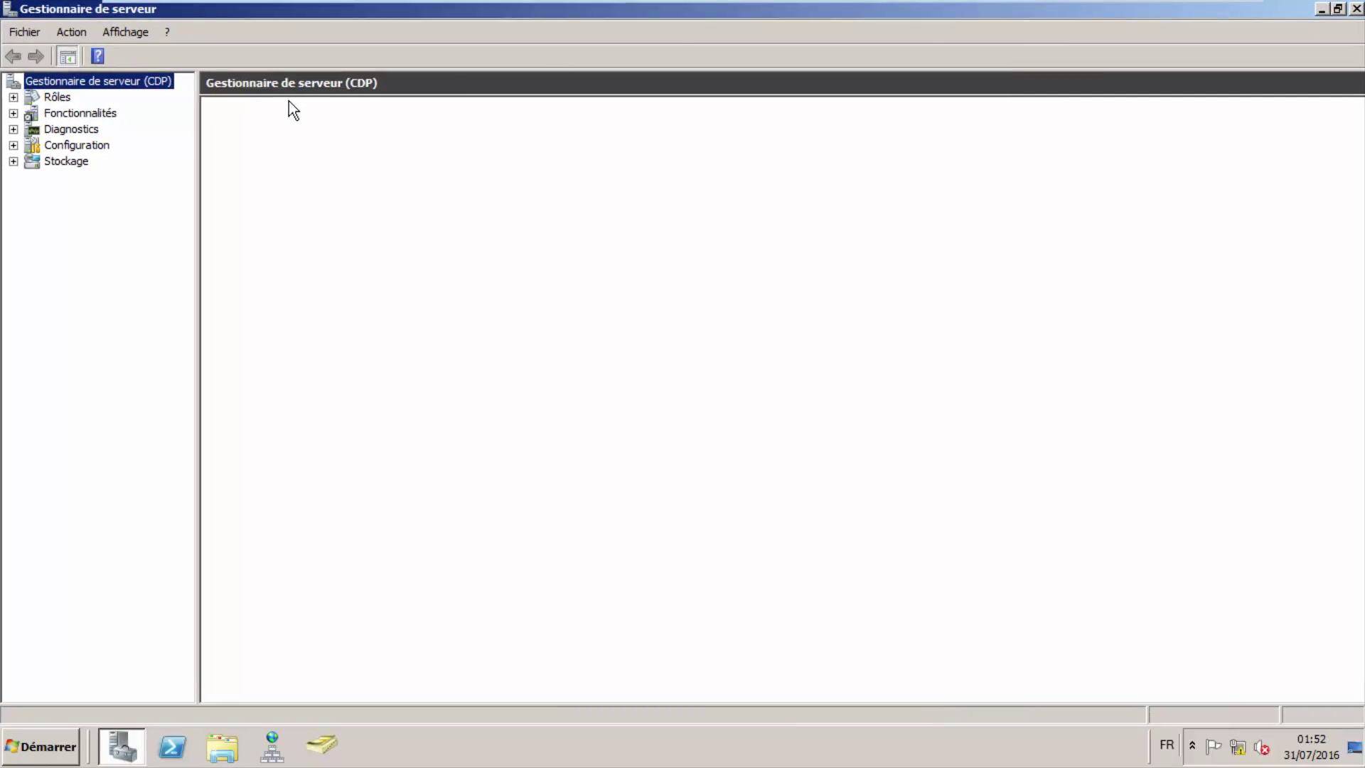
pyautogui.doubleClick(50, 98)
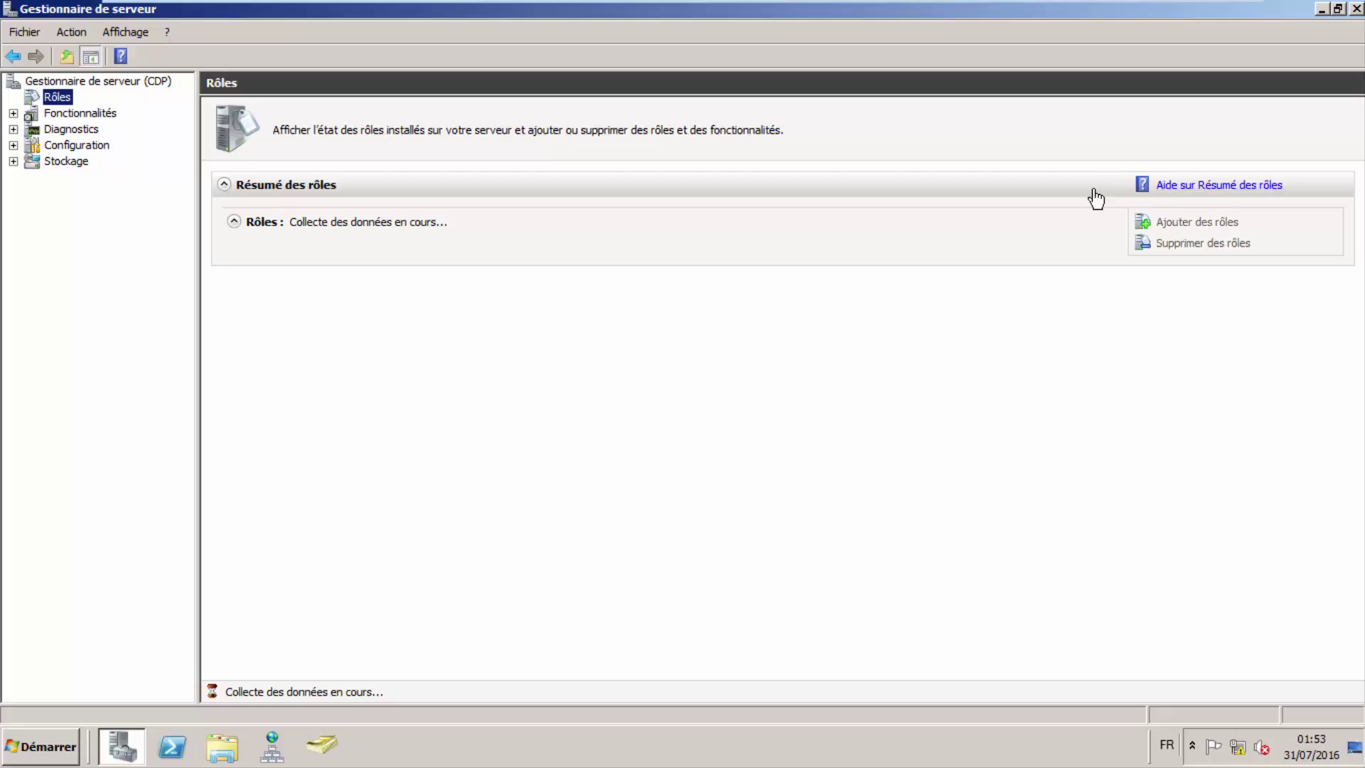
# Switch to the Windows 7 x64 virtual machine and check which LAN segment its network adapter uses in the virtual machine settings
pyautogui.moveTo(1012, 5)
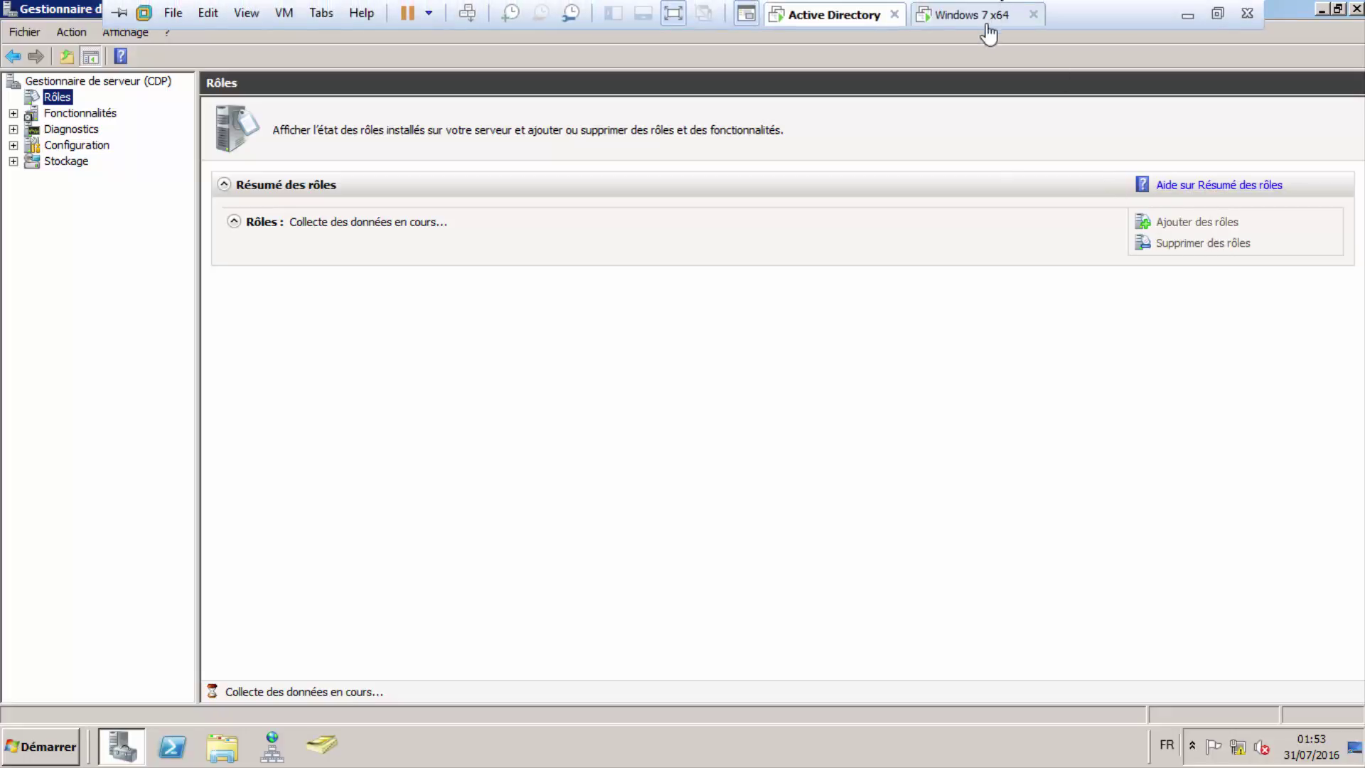
pyautogui.click(972, 15)
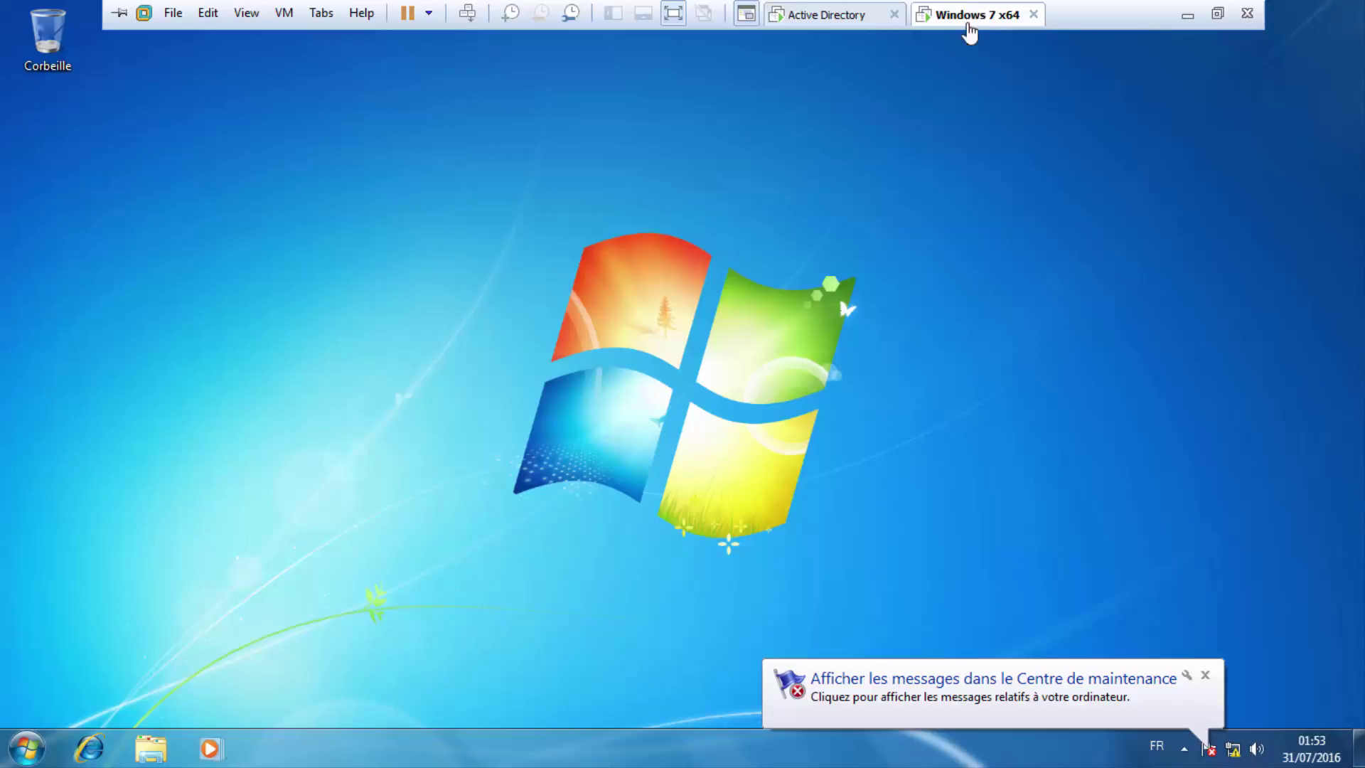
pyautogui.click(1205, 675)
pyautogui.moveTo(1044, 3)
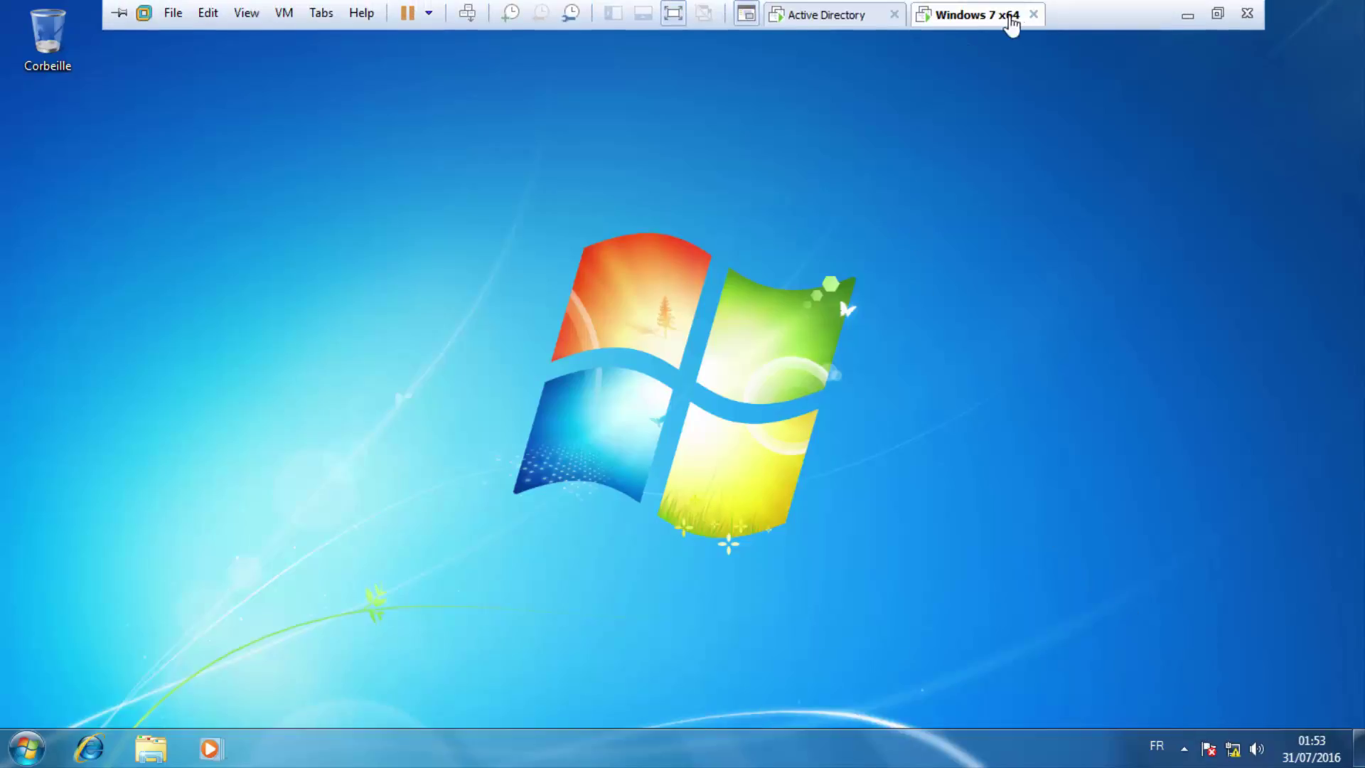
pyautogui.rightClick(995, 14)
pyautogui.click(1030, 292)
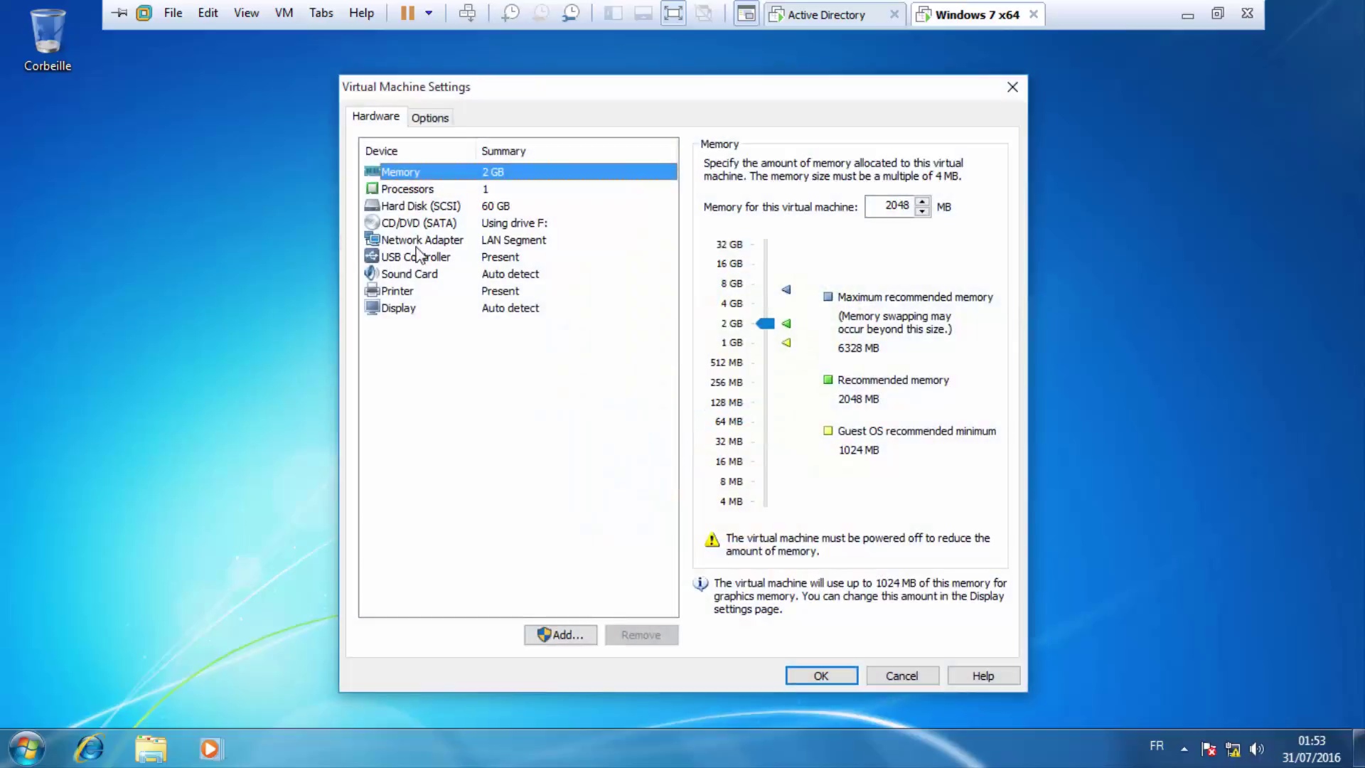
pyautogui.click(419, 241)
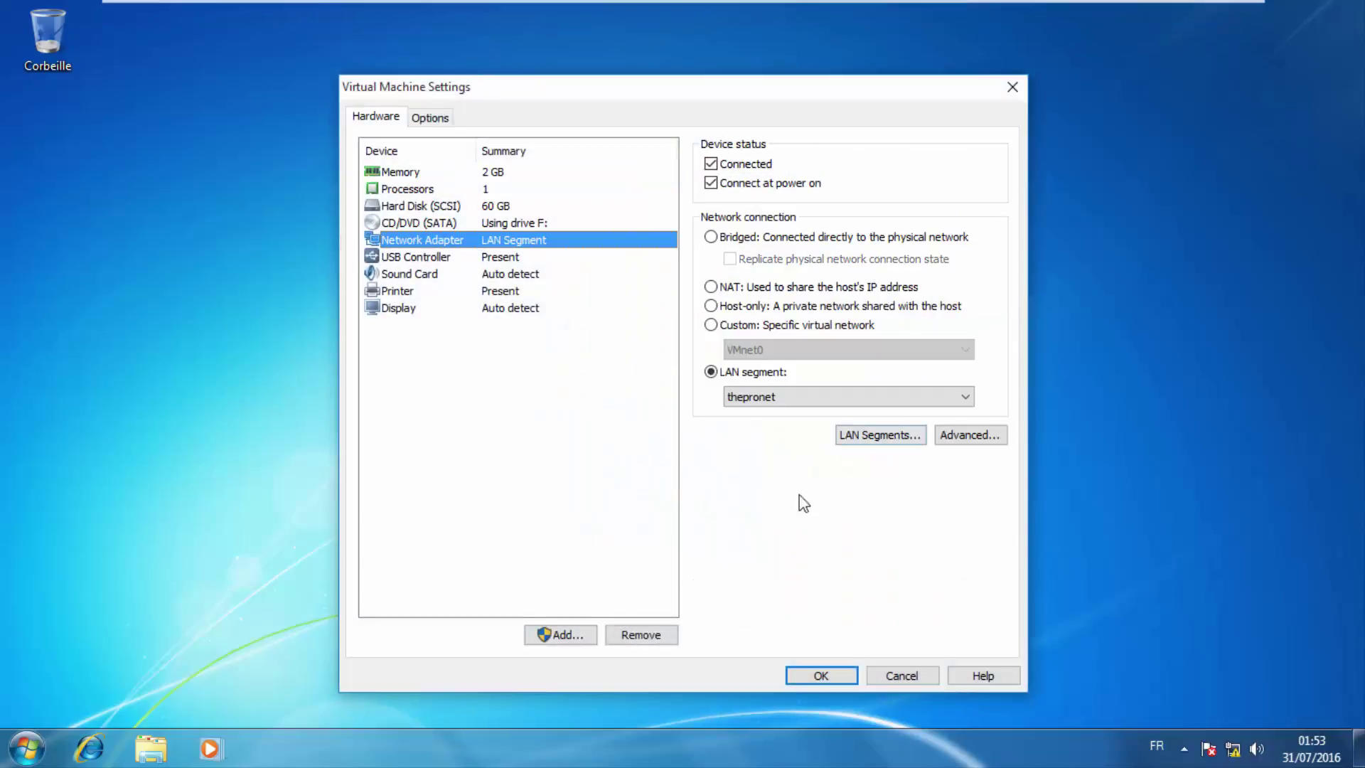
pyautogui.click(899, 679)
# Return to the Active Directory virtual machine and check its network adapter's LAN segment in the virtual machine settings
pyautogui.moveTo(1002, 6)
pyautogui.click(842, 14)
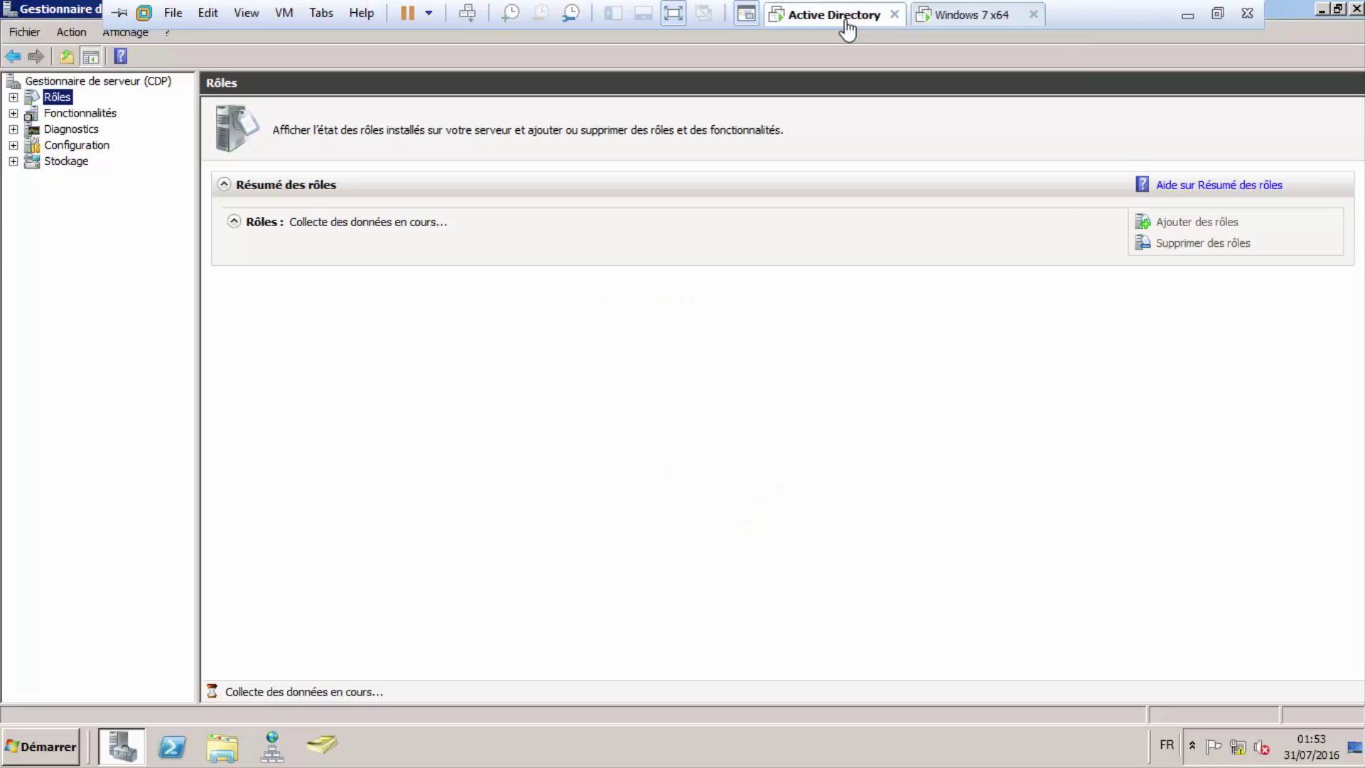
pyautogui.rightClick(847, 17)
pyautogui.click(868, 288)
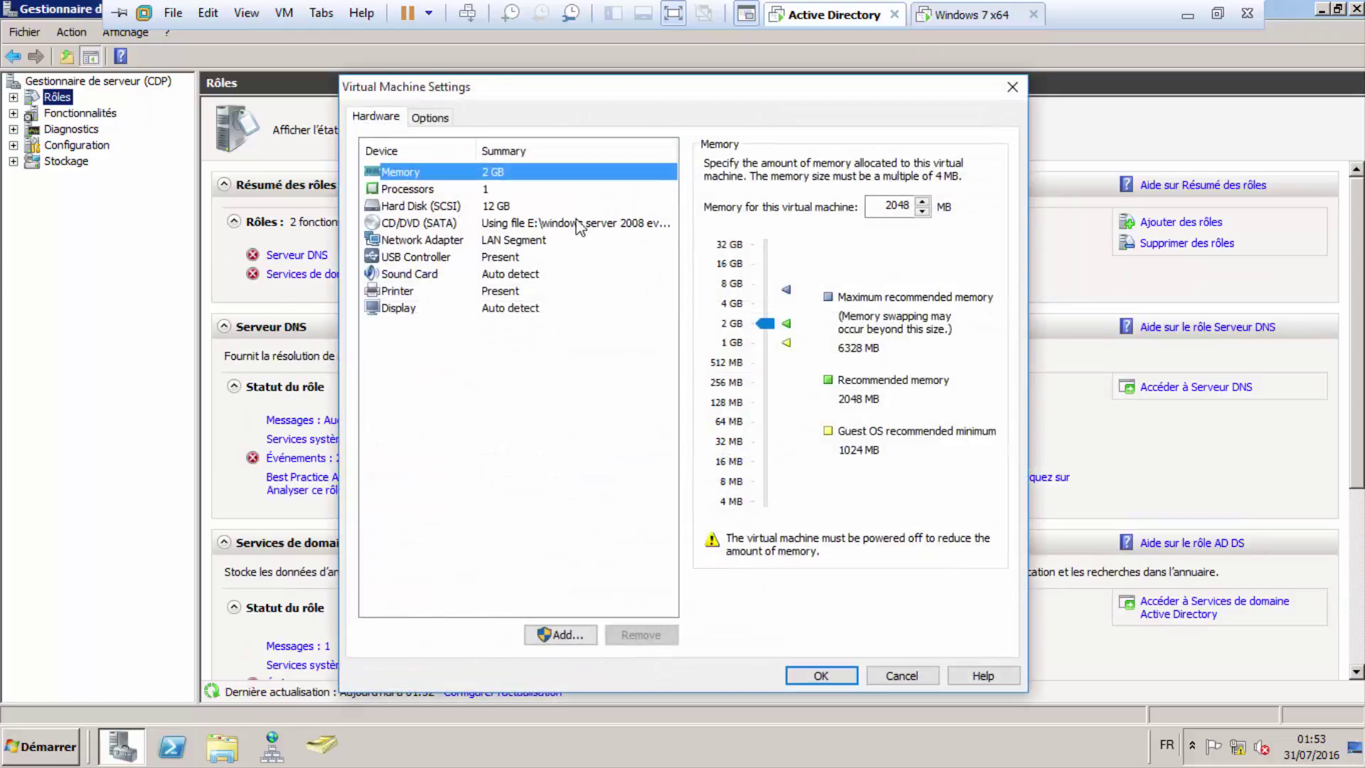
pyautogui.click(508, 273)
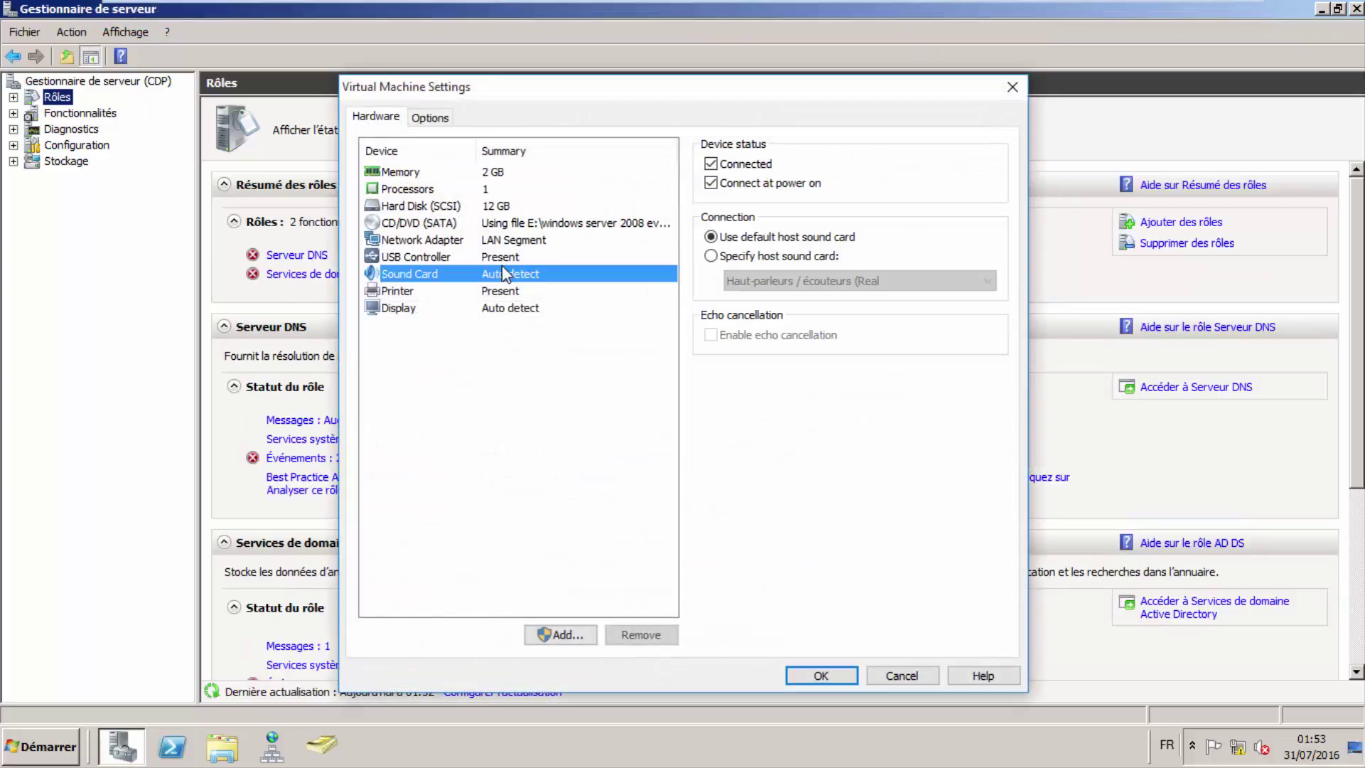
pyautogui.click(490, 260)
pyautogui.click(492, 241)
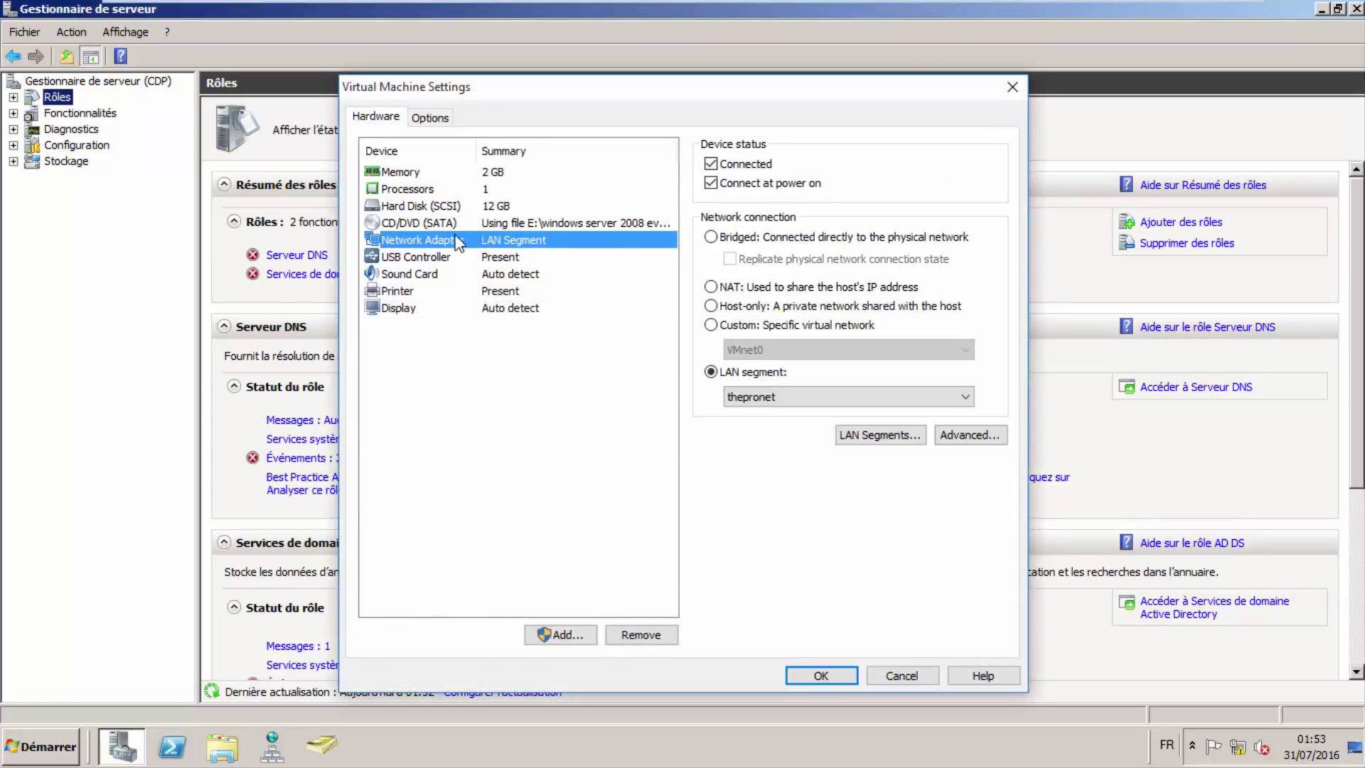
pyautogui.click(1013, 87)
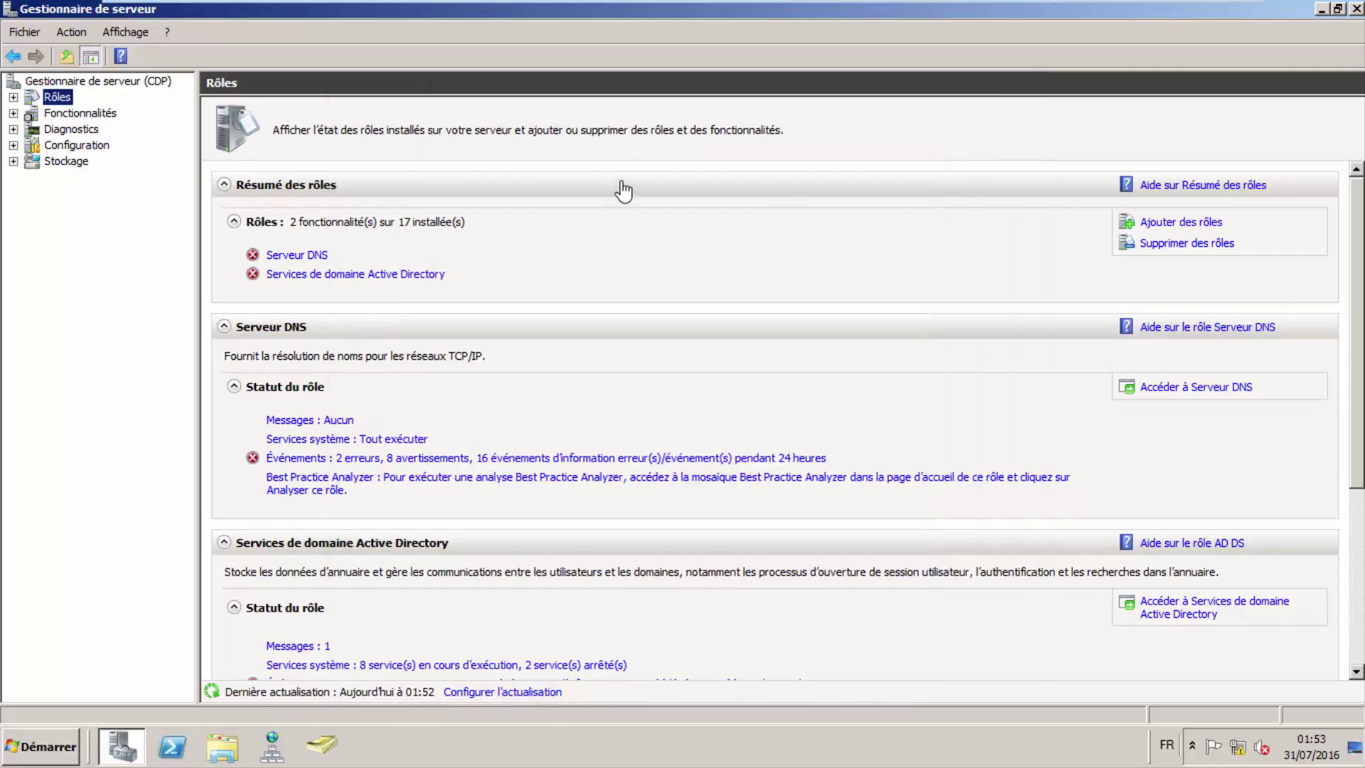
# Start adding a server role, select Serveur DHCP and keep the 192.168.1.100 IPv4 network connection binding
pyautogui.click(1207, 232)
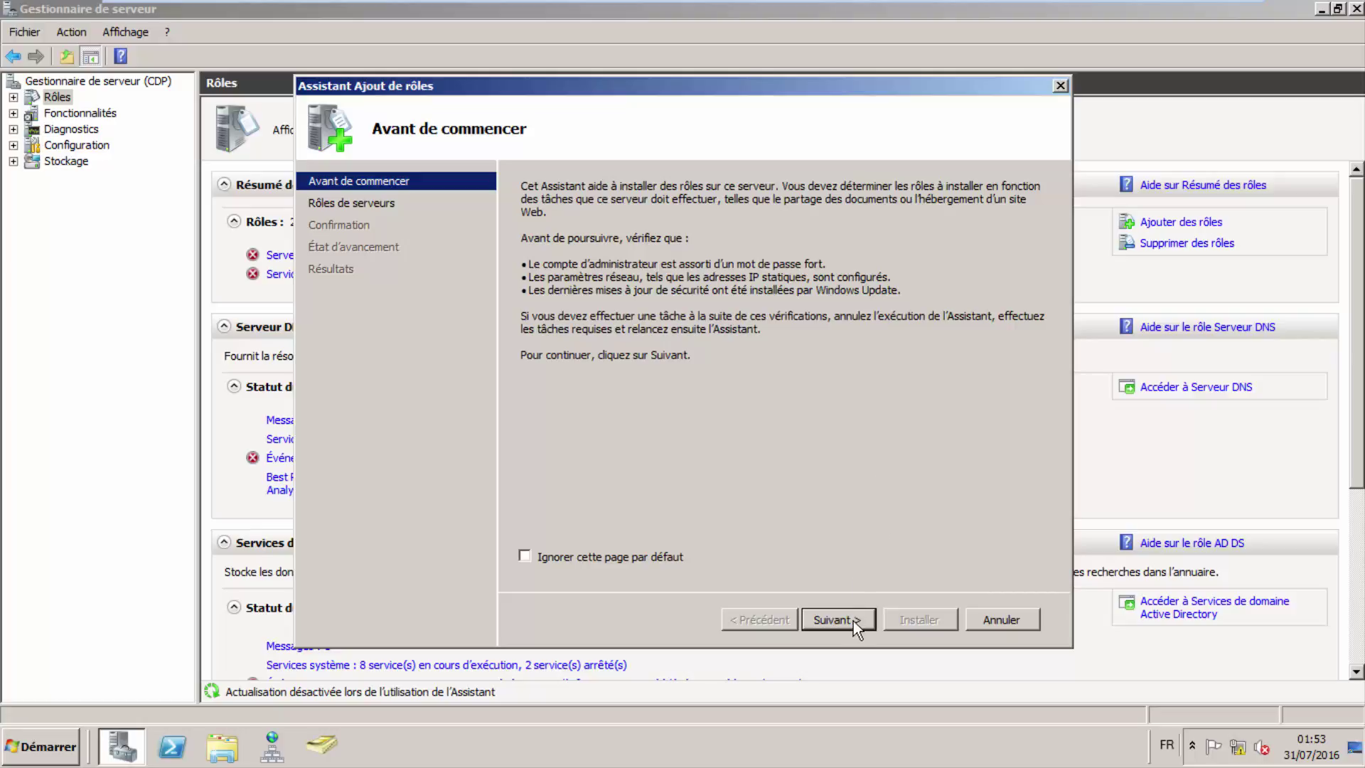
pyautogui.click(834, 619)
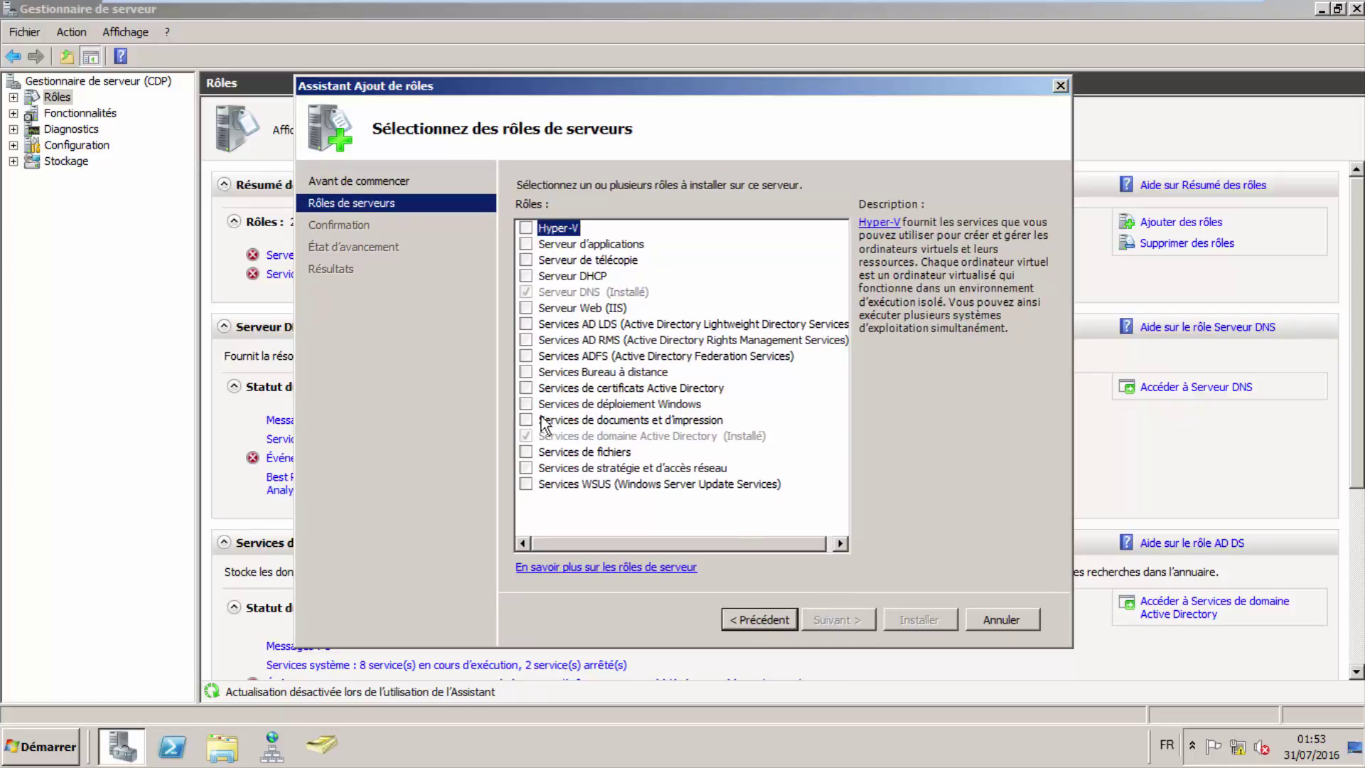
pyautogui.click(526, 275)
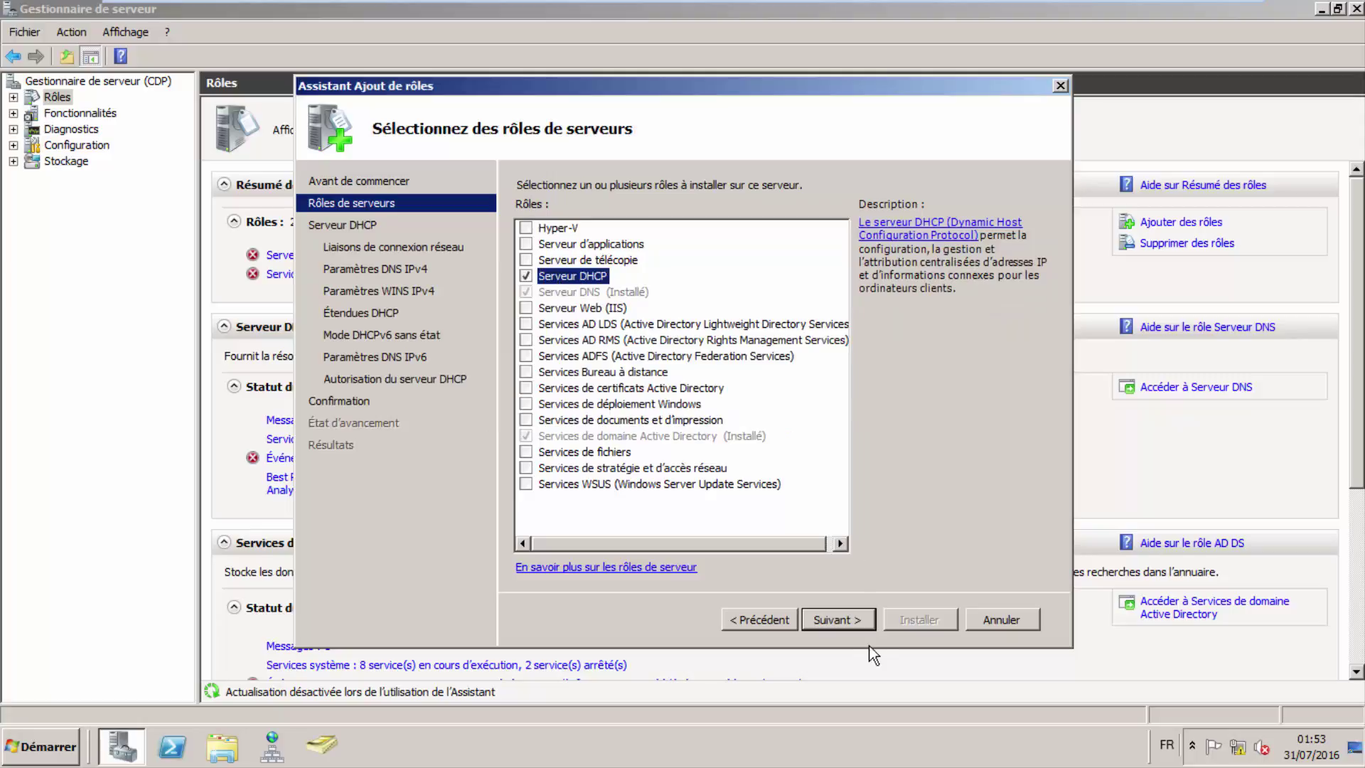
pyautogui.click(860, 628)
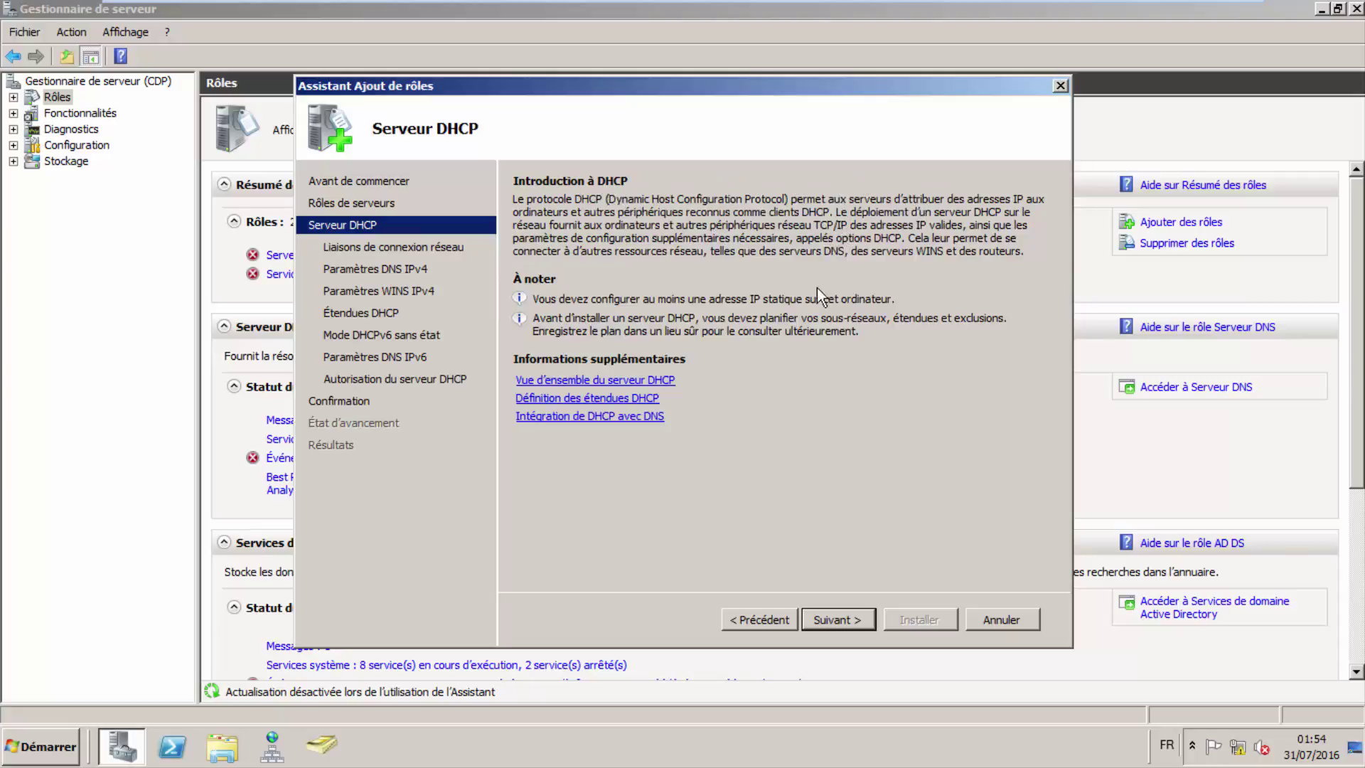
pyautogui.click(852, 617)
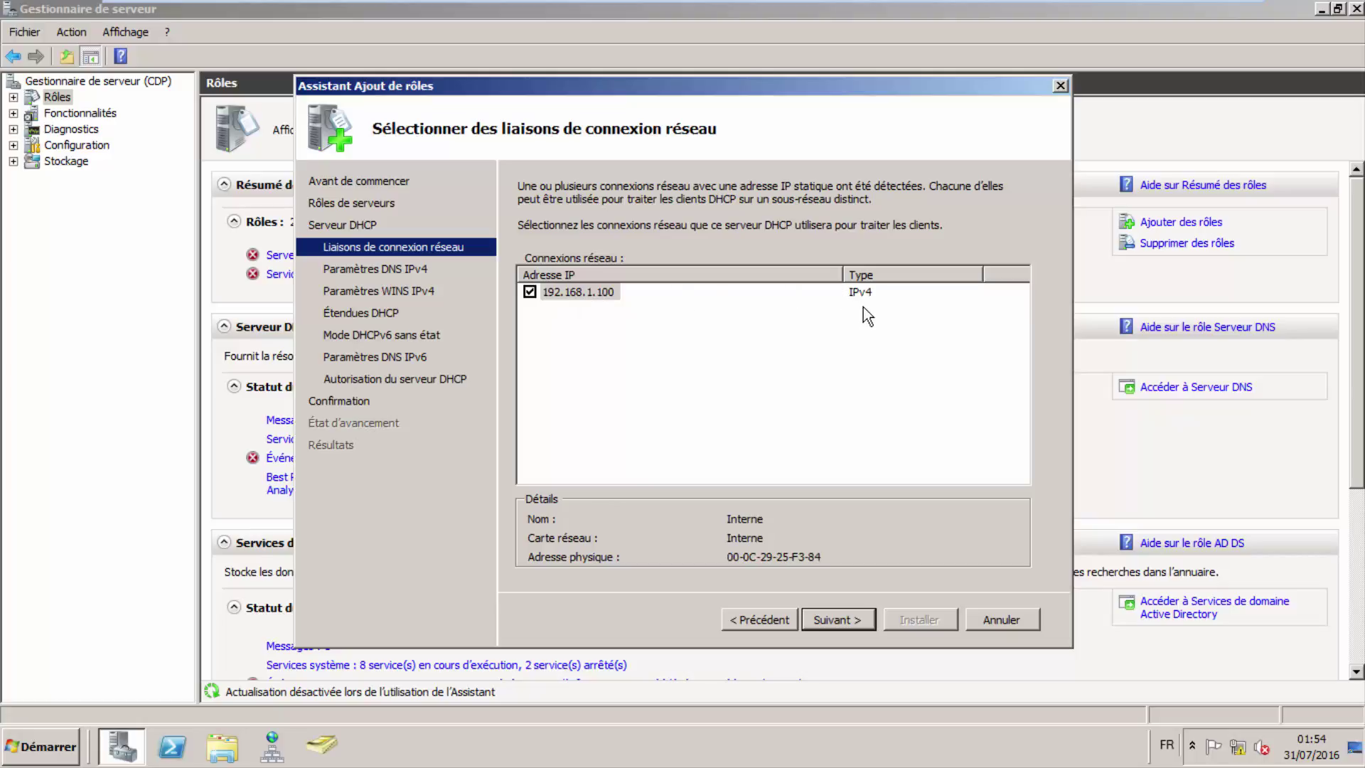
pyautogui.click(853, 619)
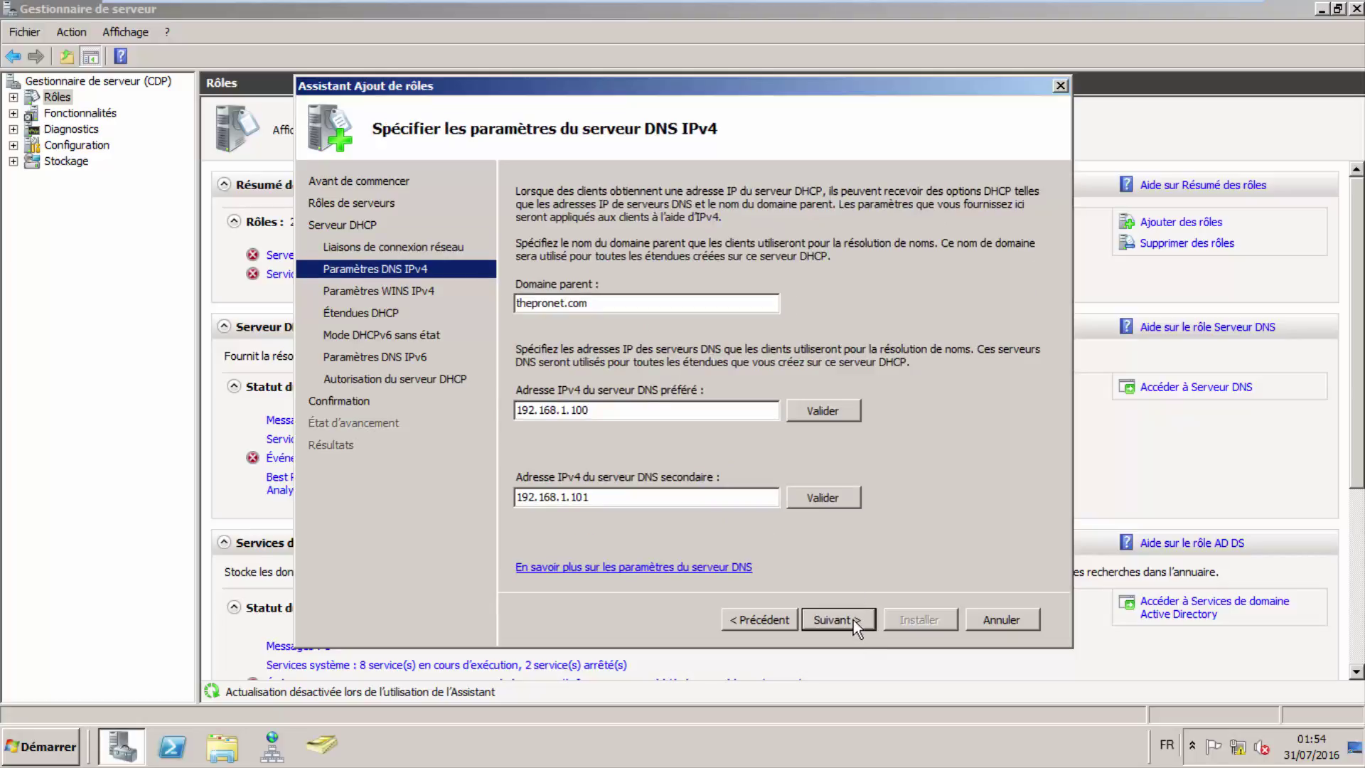
# Review the parent domain and the preferred and secondary DNS server addresses in the IPv4 DNS settings
pyautogui.moveTo(587, 304); pyautogui.dragTo(506, 305)
pyautogui.click(594, 305)
pyautogui.moveTo(597, 305); pyautogui.dragTo(488, 305)
pyautogui.click(630, 303)
pyautogui.moveTo(621, 415); pyautogui.dragTo(491, 412)
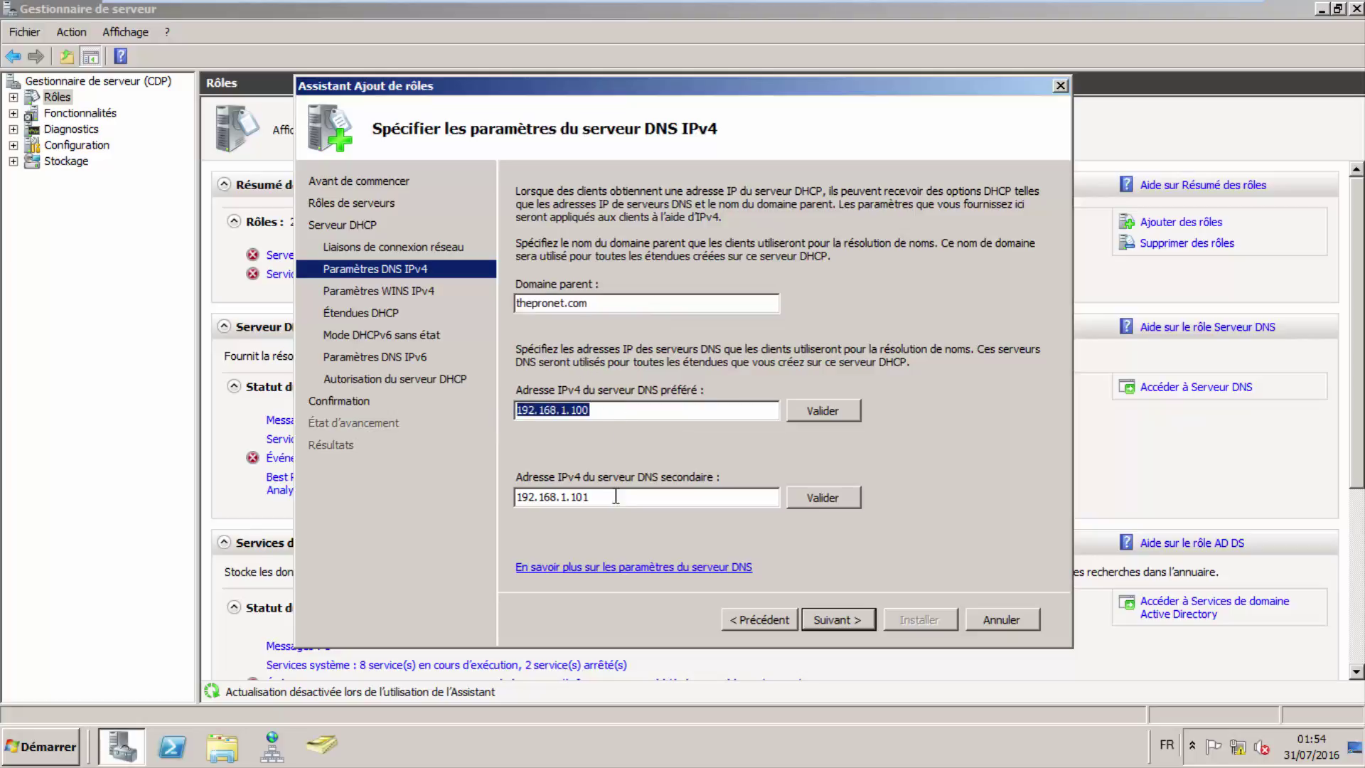
pyautogui.moveTo(616, 497); pyautogui.dragTo(510, 496)
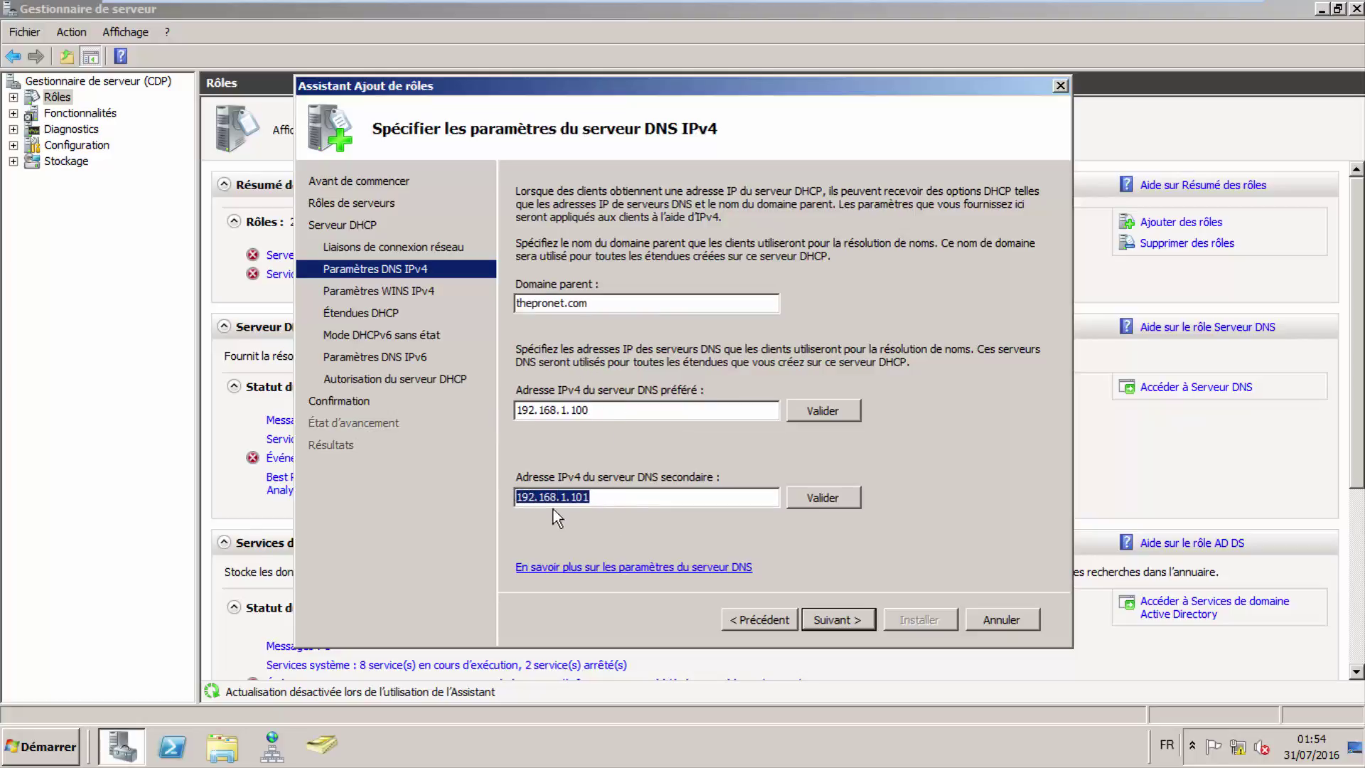
pyautogui.click(624, 501)
pyautogui.moveTo(592, 496); pyautogui.dragTo(502, 498)
pyautogui.click(624, 498)
pyautogui.moveTo(593, 497); pyautogui.dragTo(513, 495)
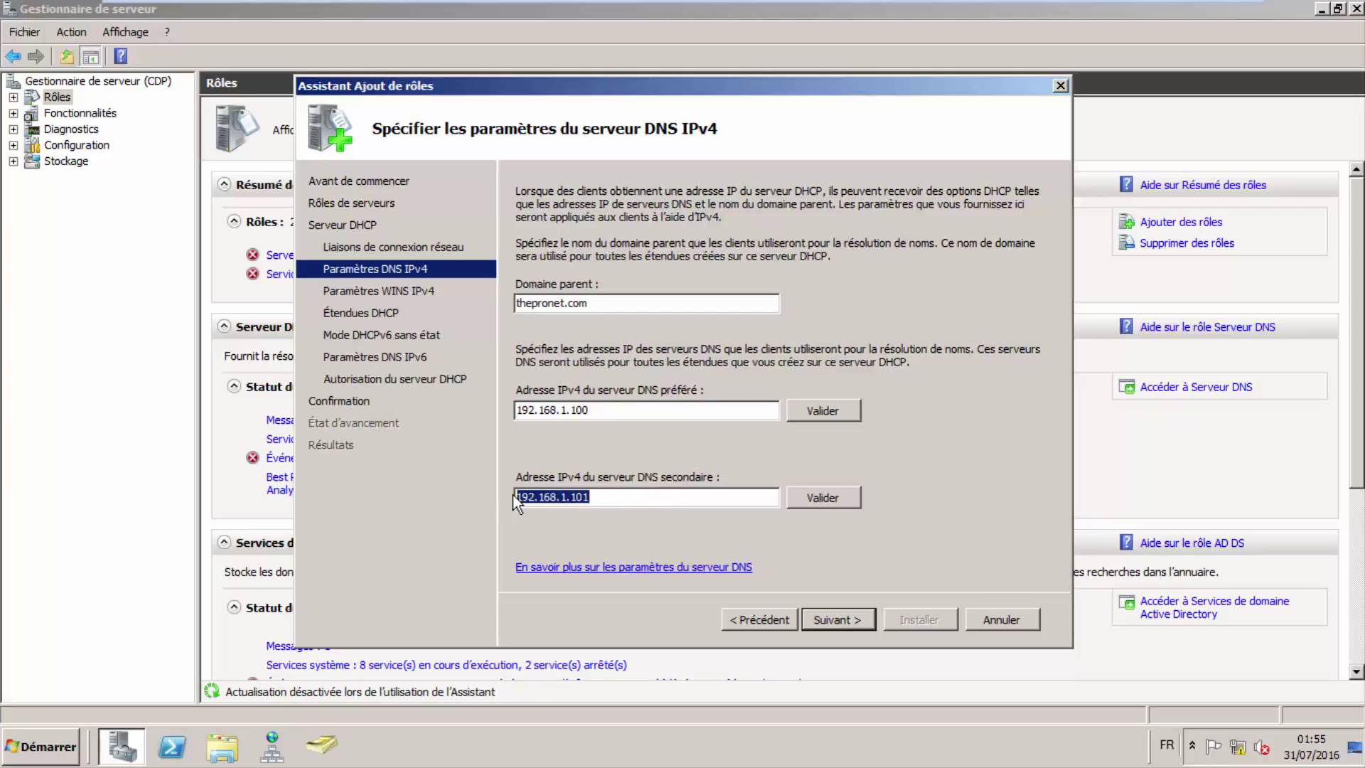
pyautogui.click(614, 410)
pyautogui.moveTo(630, 410); pyautogui.dragTo(484, 411)
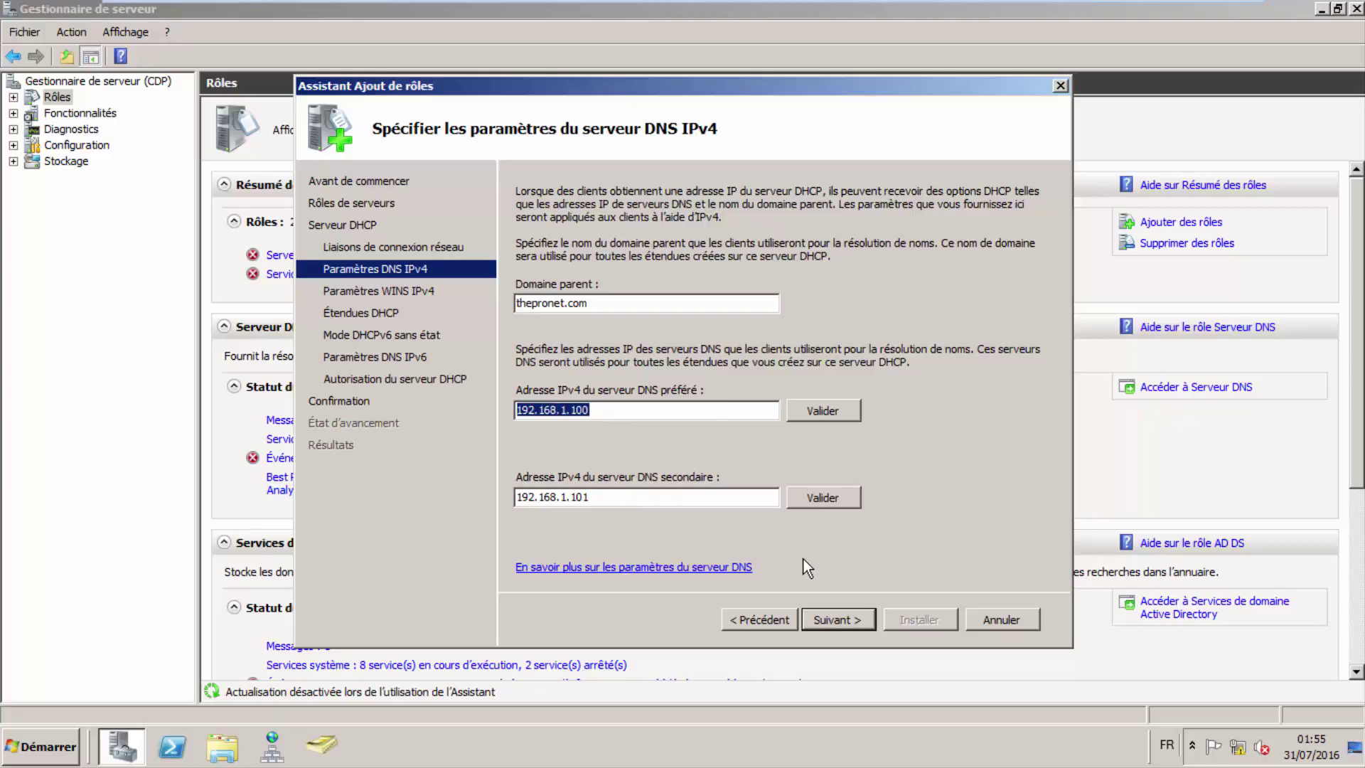
# Accept the IPv4 DNS settings and keep WINS as not required for applications on this network
pyautogui.click(851, 624)
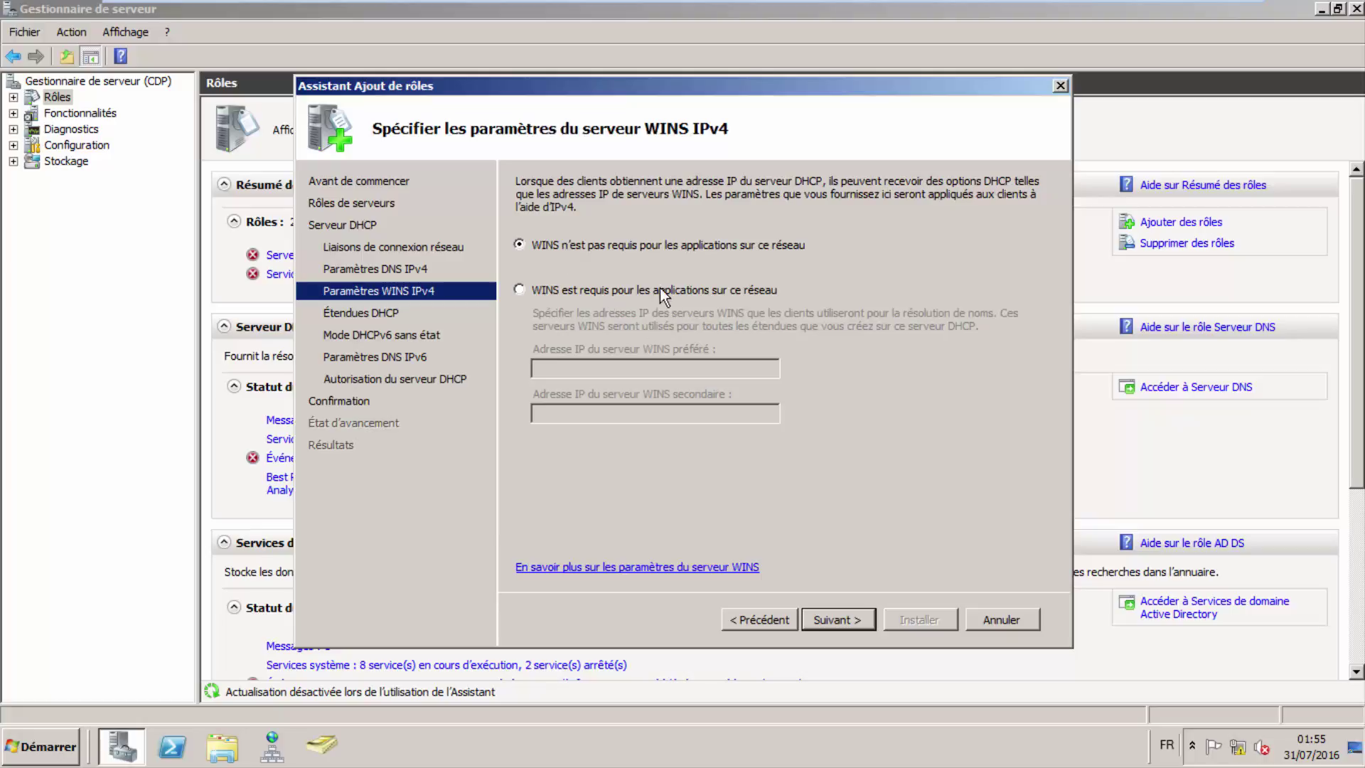
pyautogui.click(849, 620)
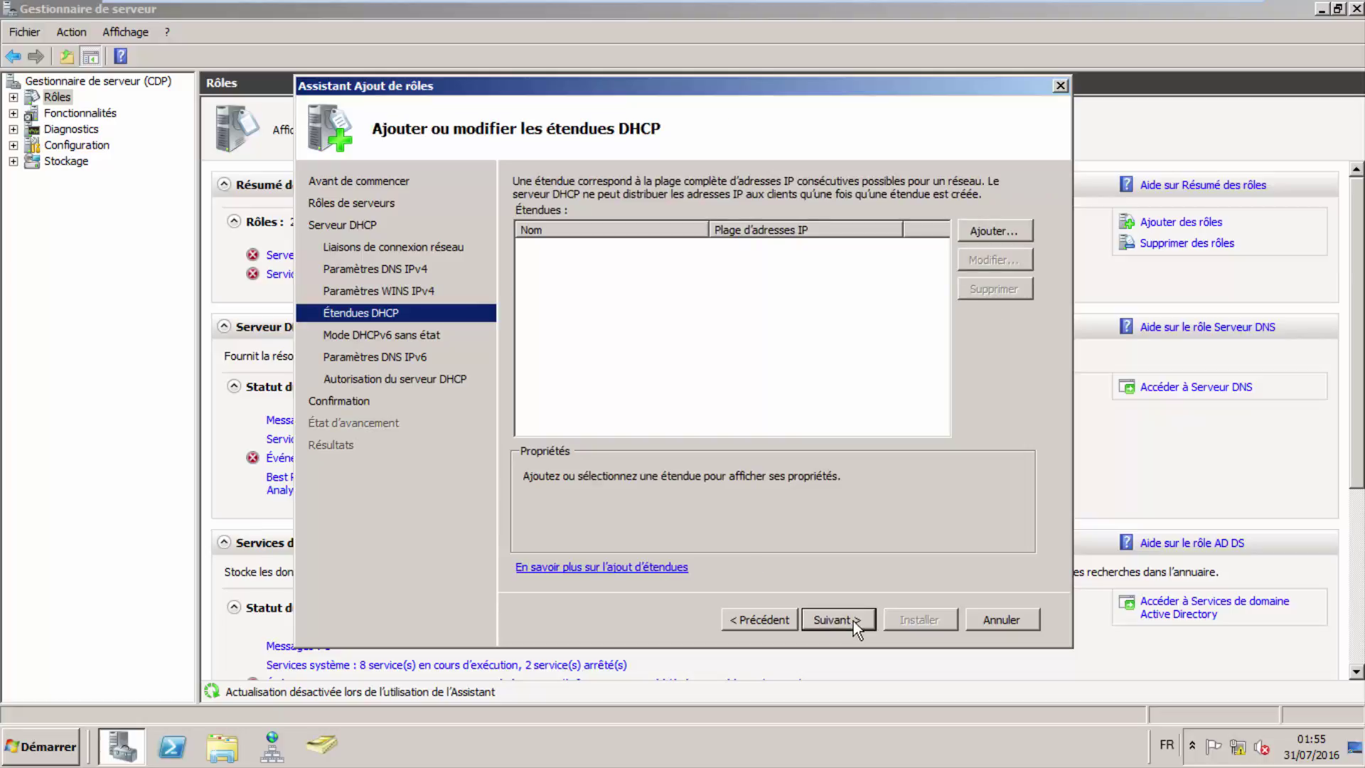
pyautogui.click(1000, 230)
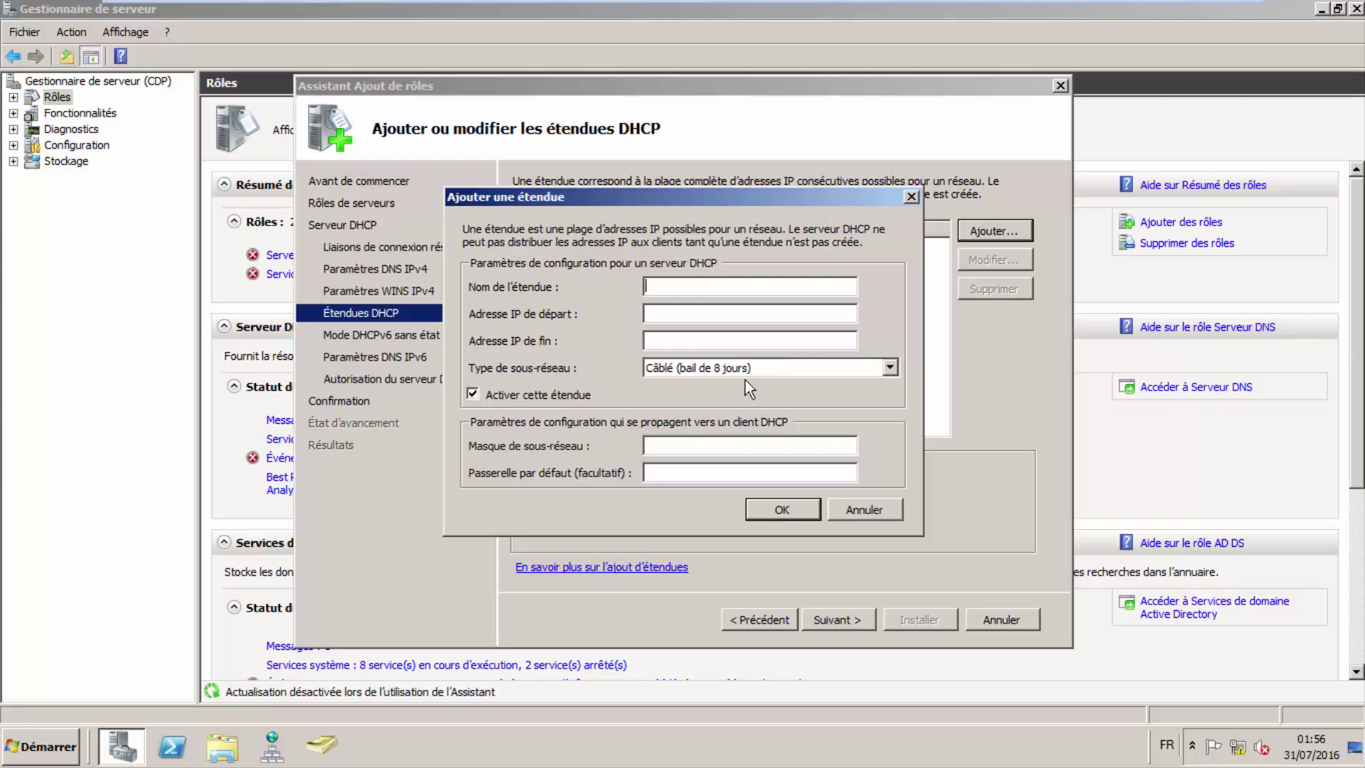
pyautogui.click(760, 369)
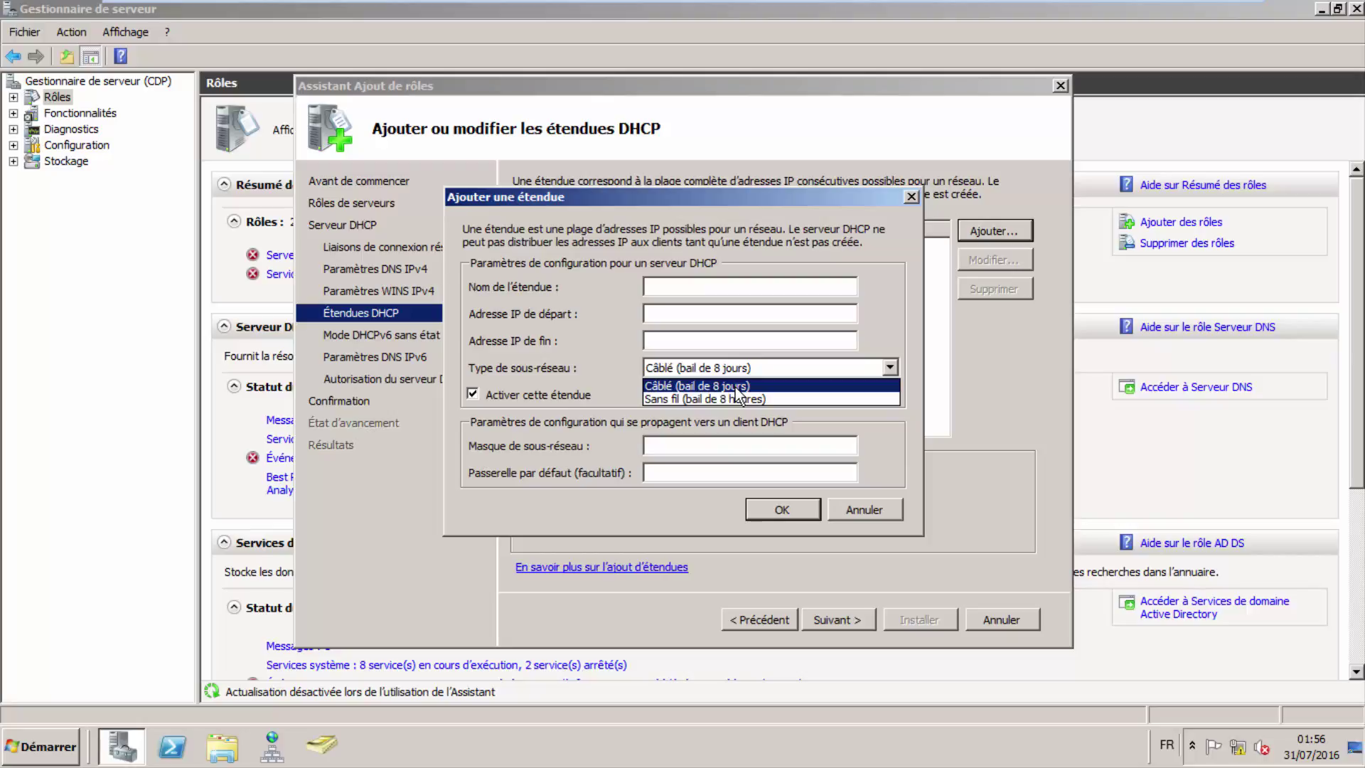
pyautogui.click(737, 386)
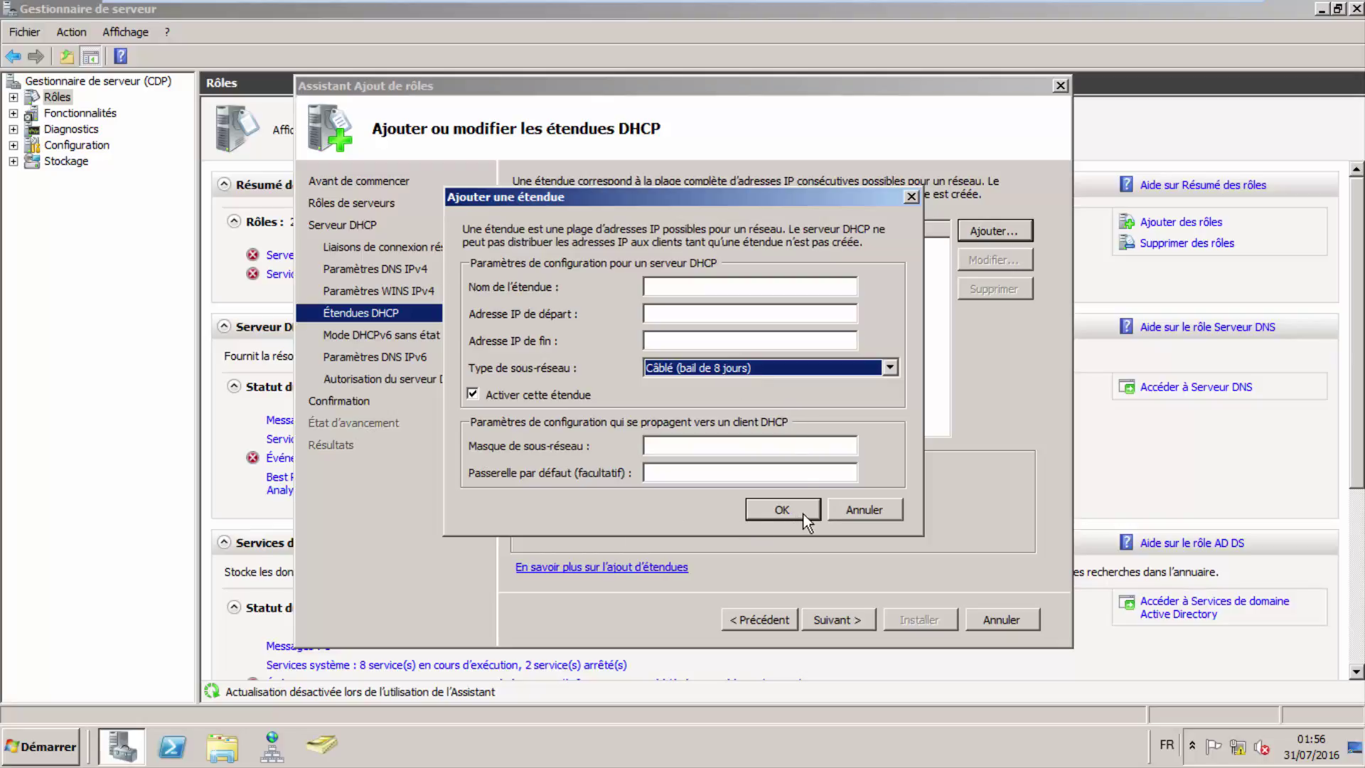
pyautogui.click(859, 508)
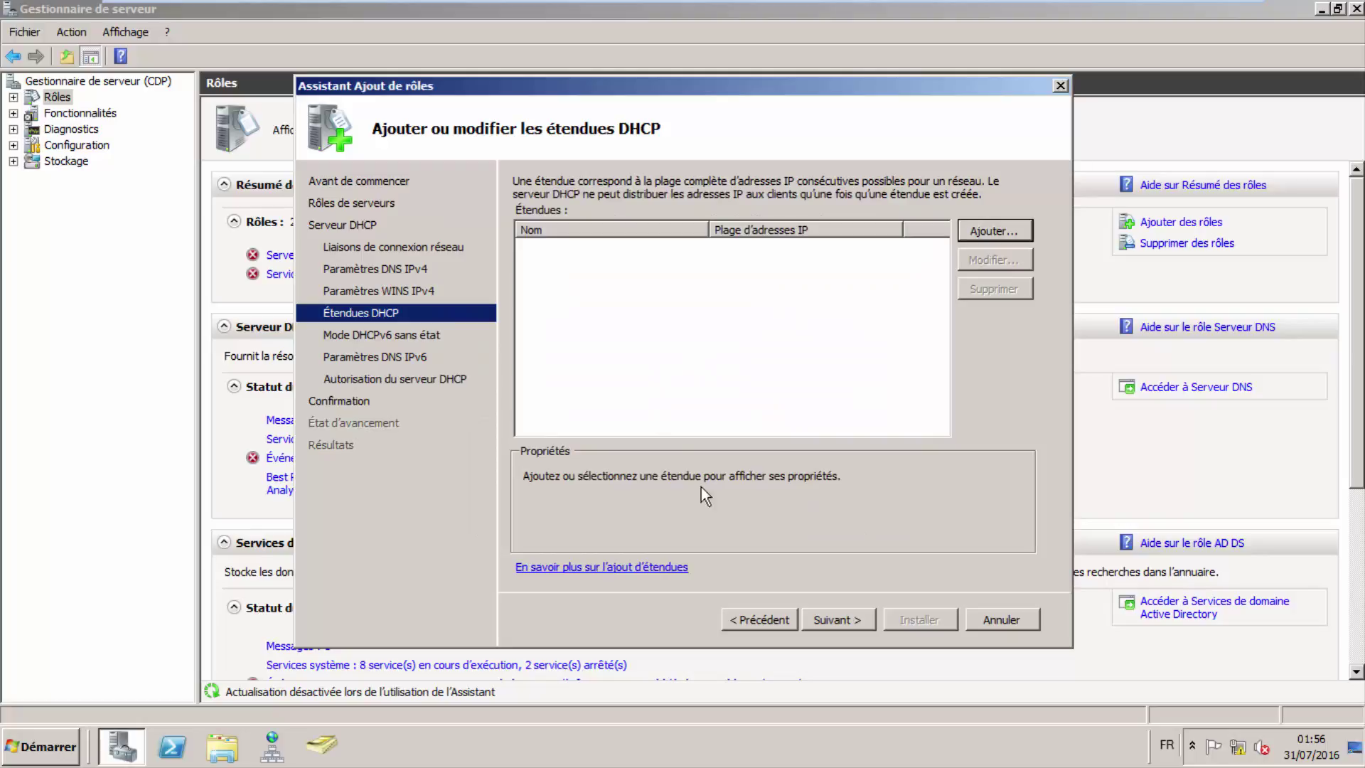
# Continue to the DHCPv6 stateless mode settings without adding any DHCP scope
pyautogui.click(848, 624)
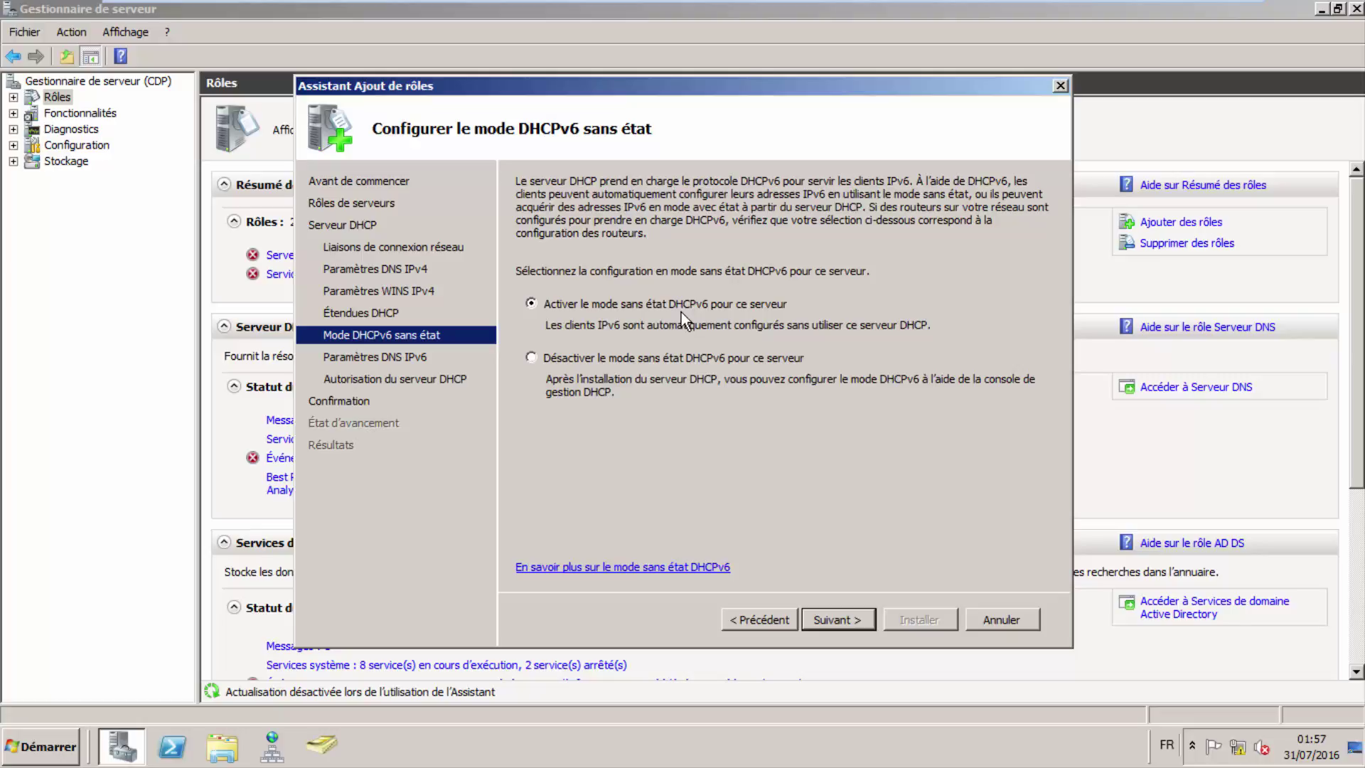
# Disable DHCPv6 stateless mode for this server and keep the current credentials for authorizing the DHCP server in AD DS
pyautogui.click(715, 359)
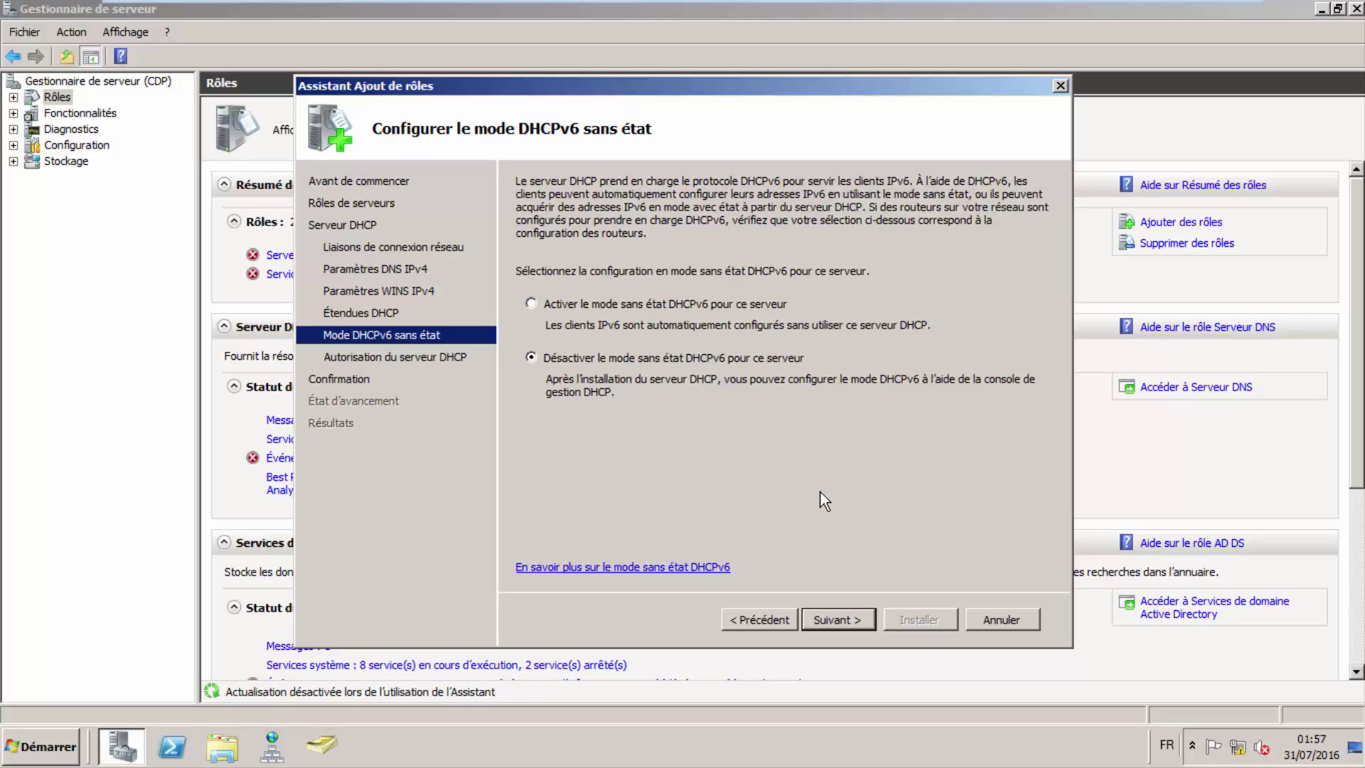
pyautogui.click(839, 619)
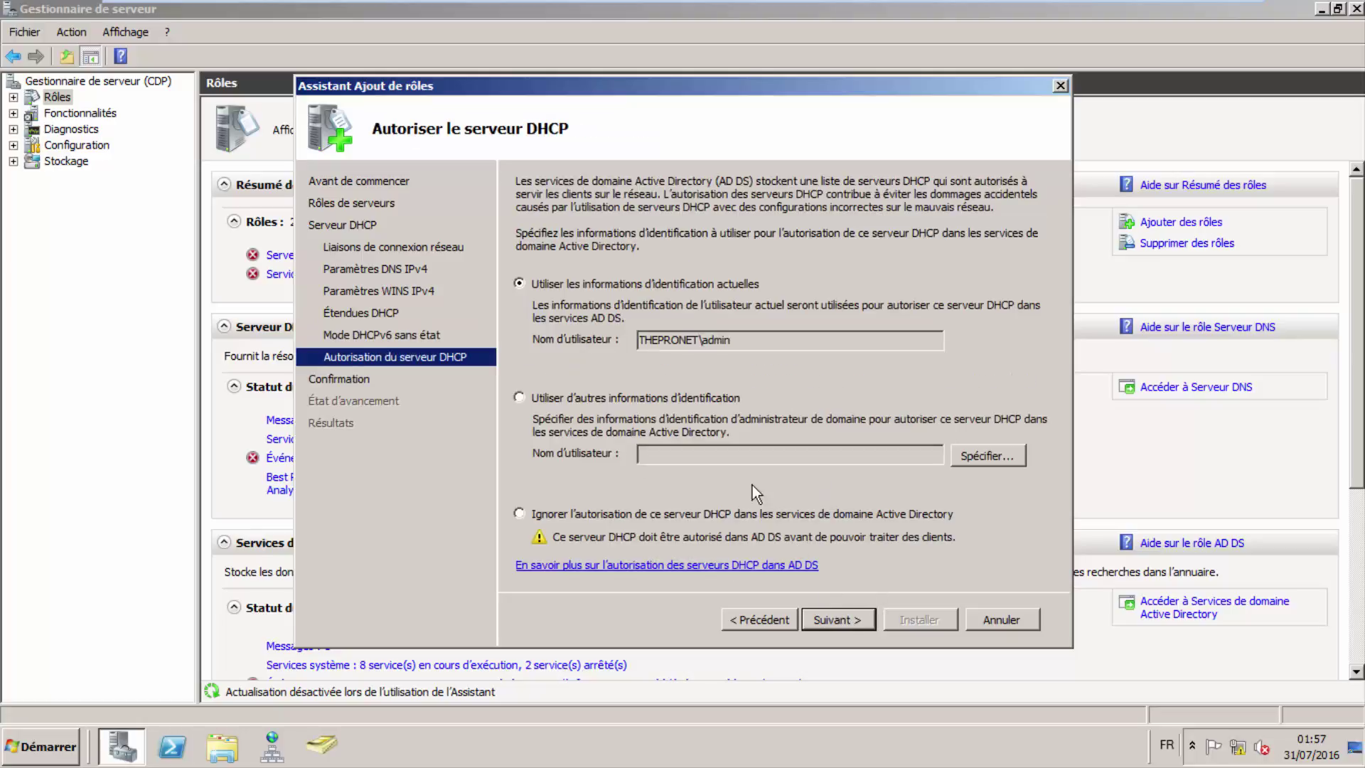
pyautogui.moveTo(741, 344); pyautogui.dragTo(608, 339)
pyautogui.click(746, 341)
pyautogui.doubleClick(725, 340)
pyautogui.click(703, 341)
pyautogui.moveTo(703, 341); pyautogui.dragTo(628, 341)
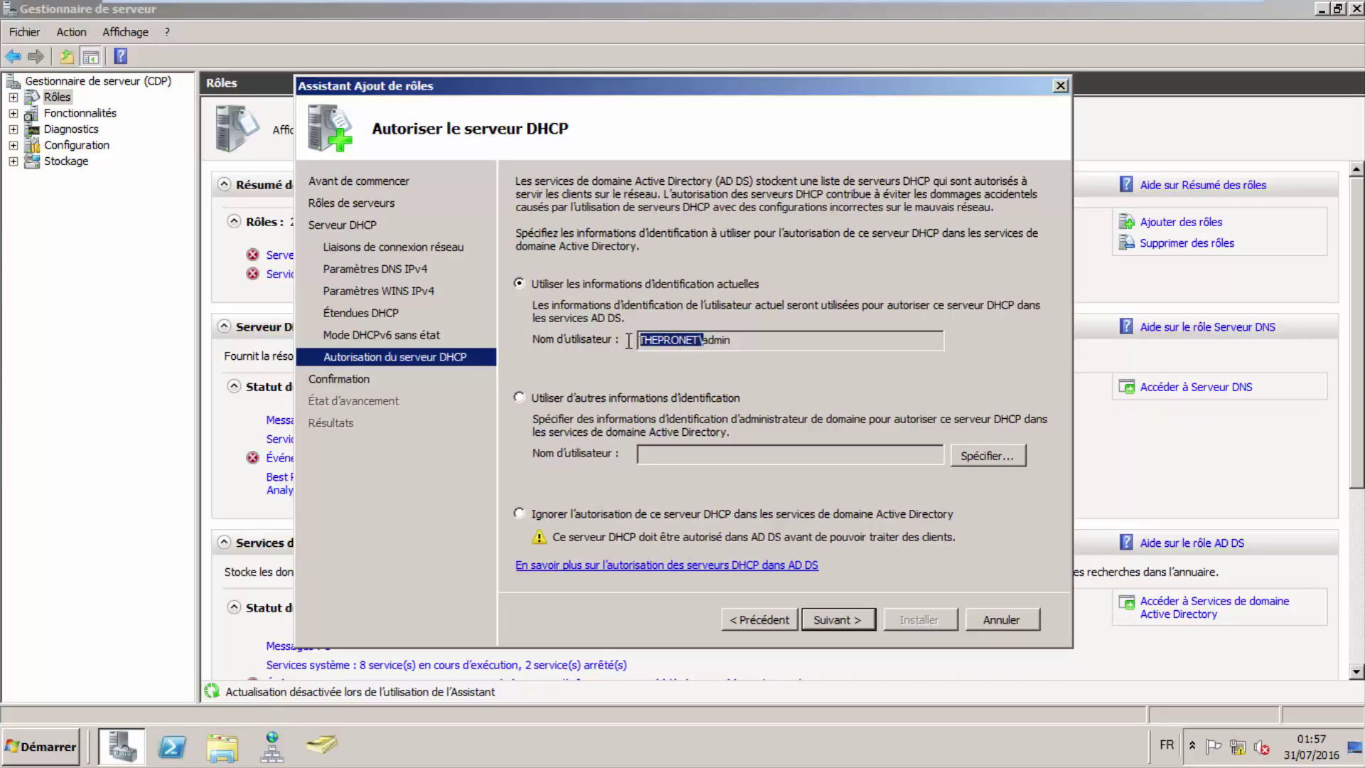
pyautogui.click(865, 617)
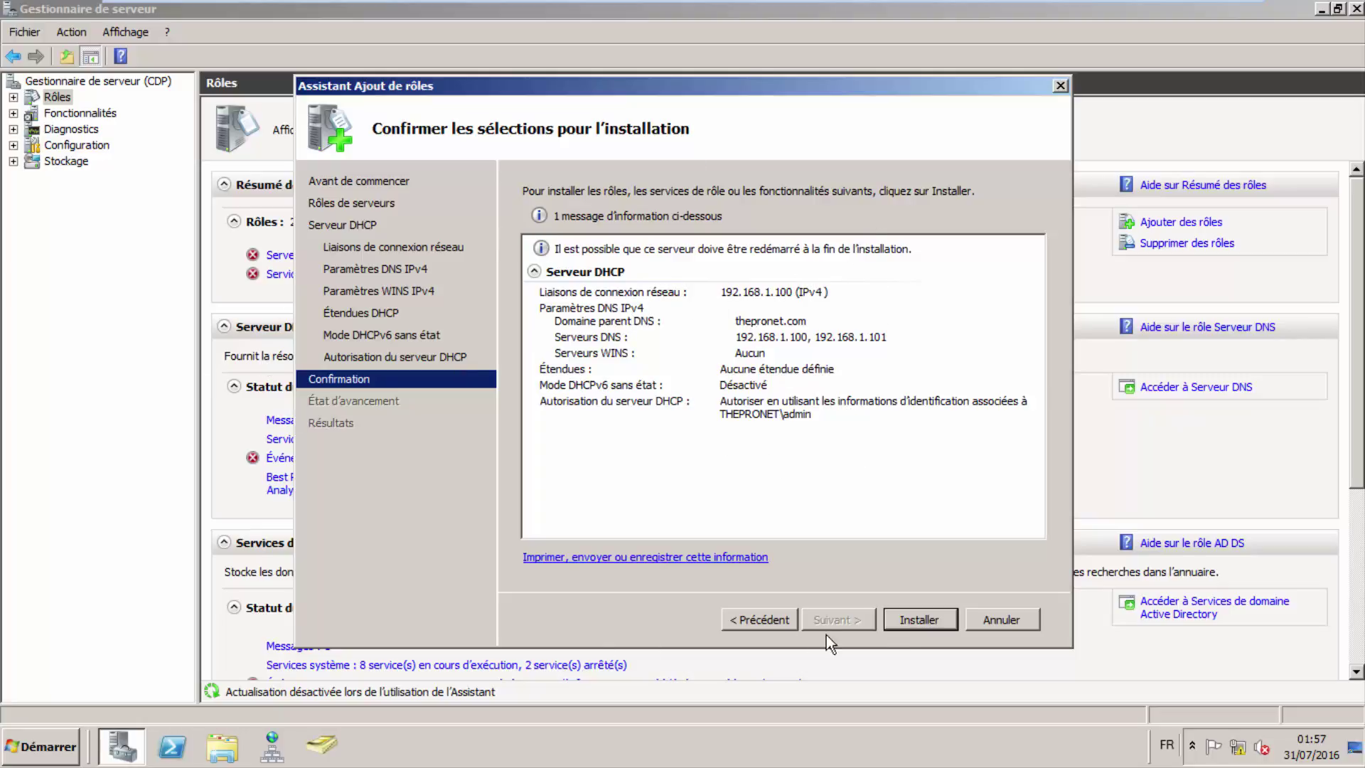
# Install the DHCP server role with the confirmed selections, then close the wizard and the server manager
pyautogui.click(924, 624)
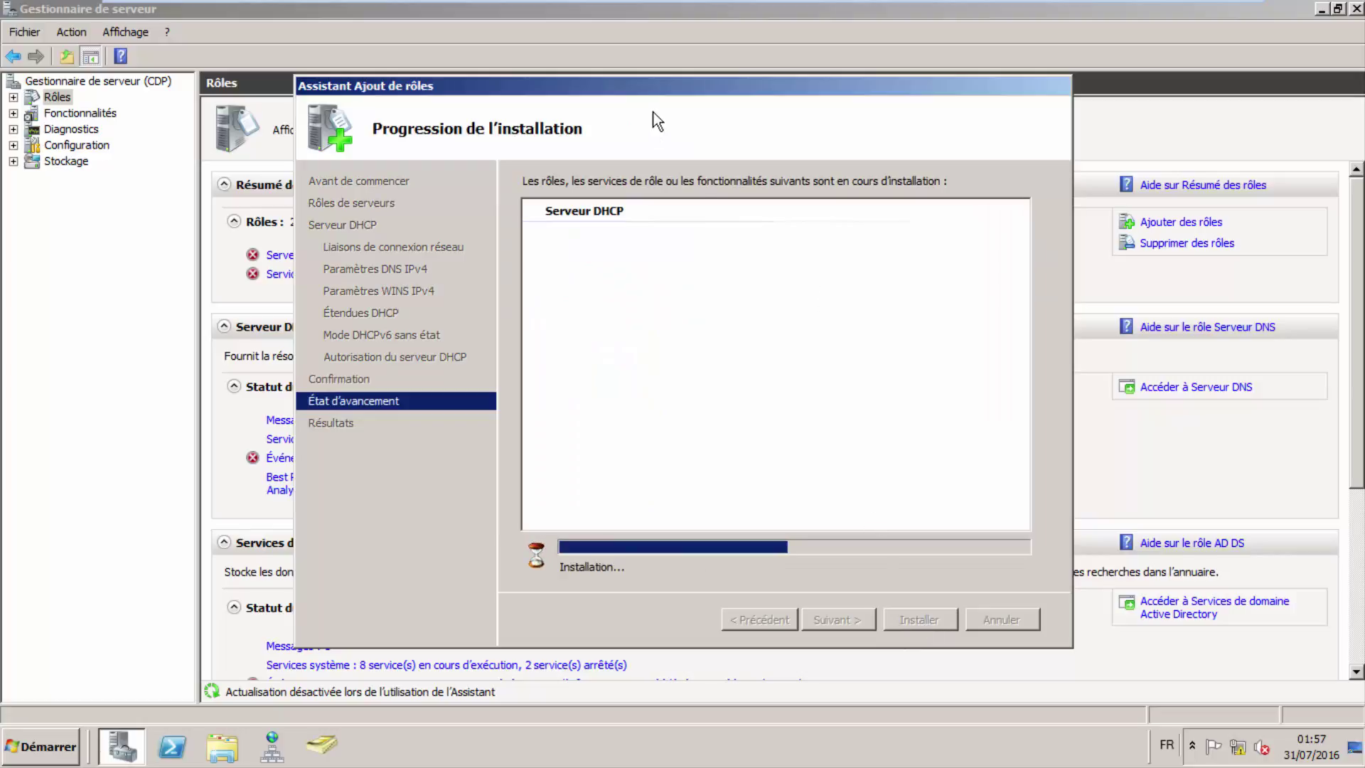
pyautogui.moveTo(639, 89); pyautogui.dragTo(664, 80)
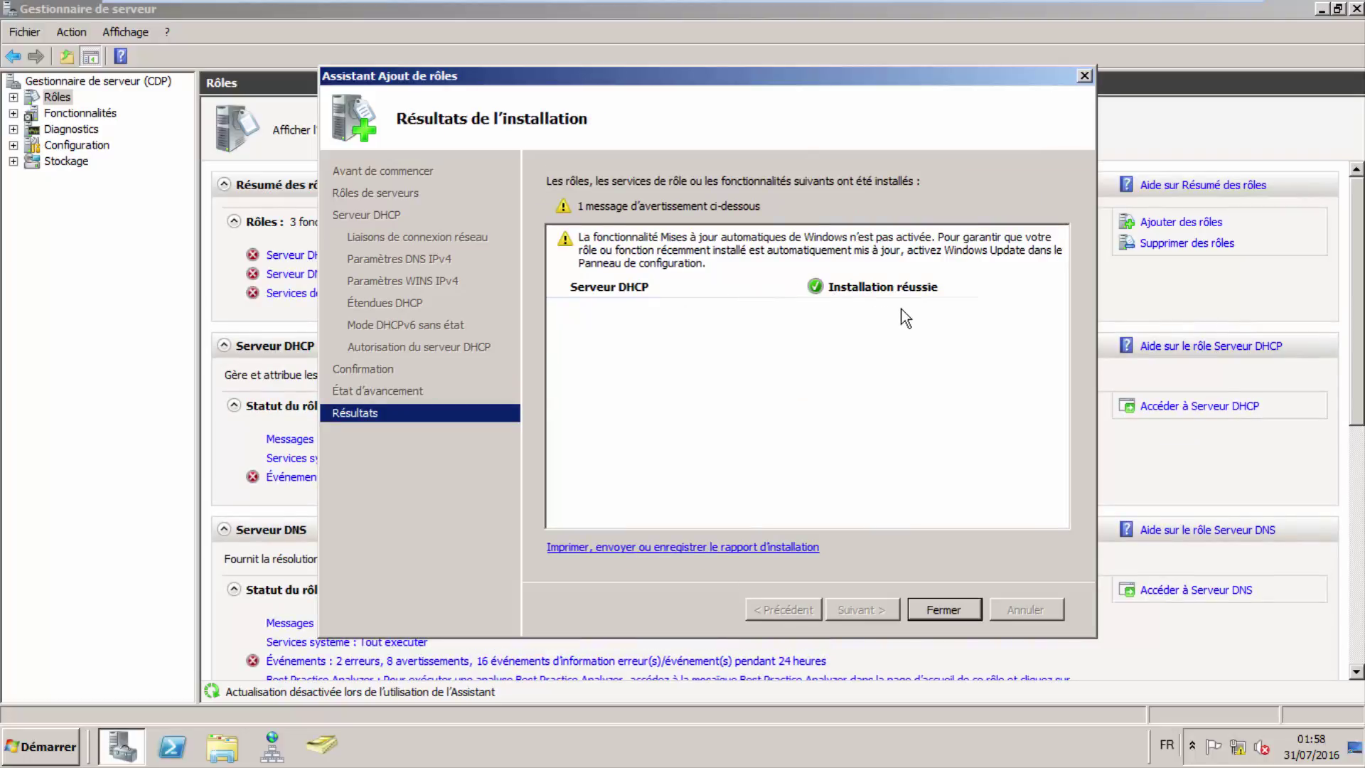
pyautogui.click(941, 608)
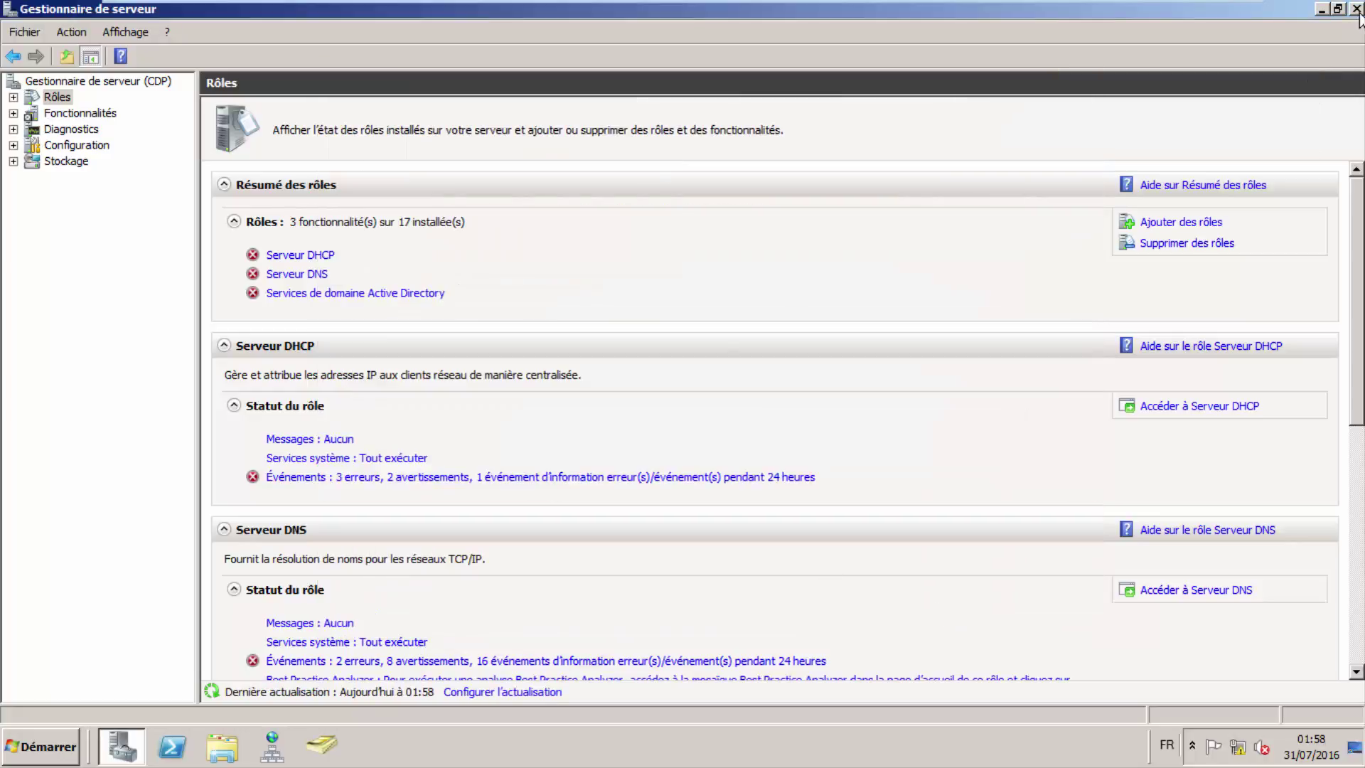
pyautogui.click(1357, 9)
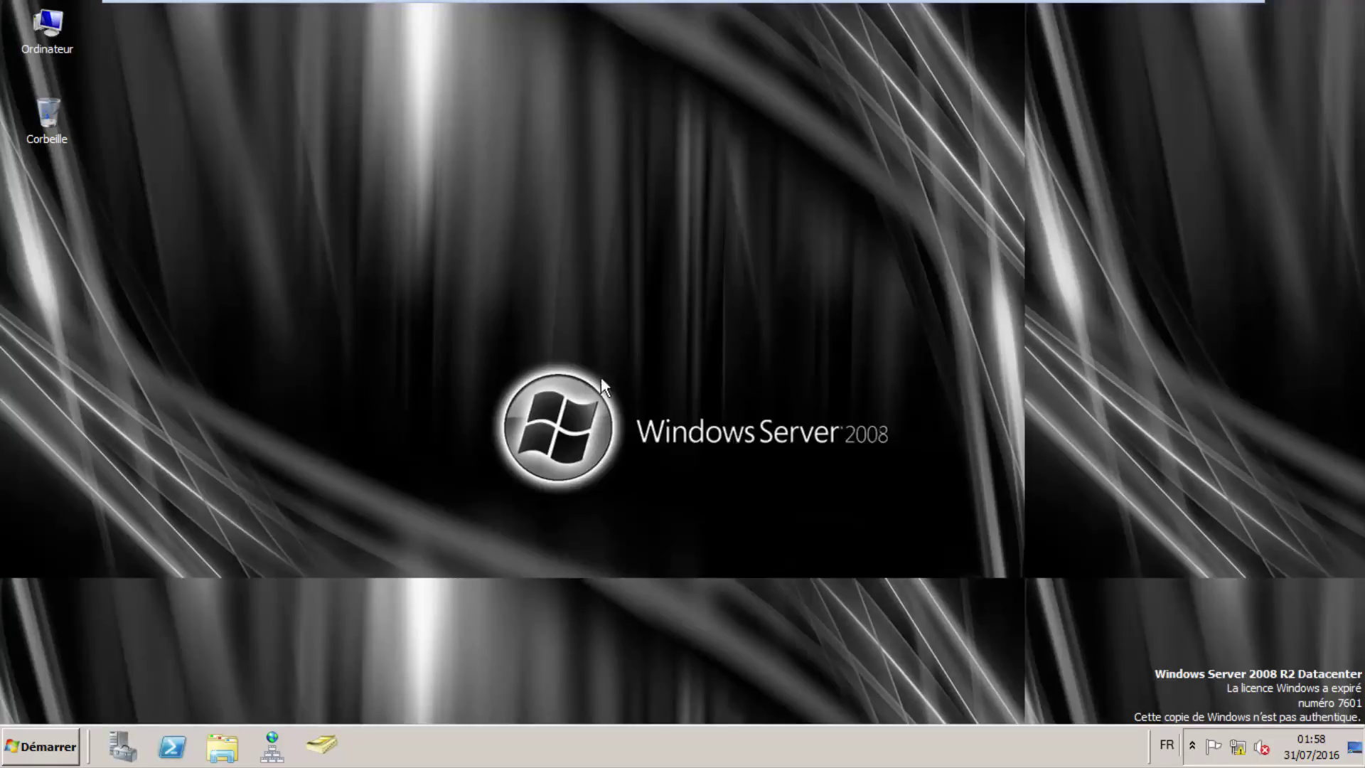
# Pin the DHCP administrative tool to the taskbar
pyautogui.click(45, 748)
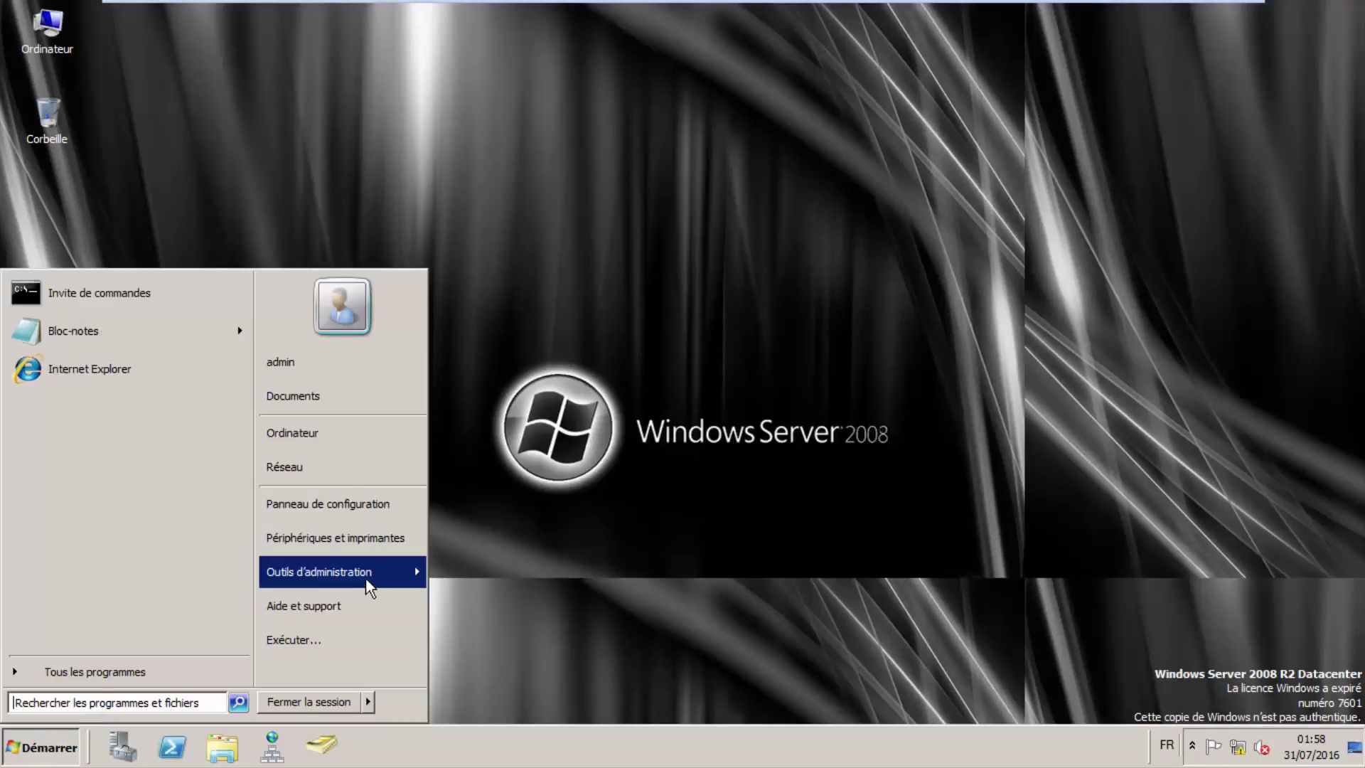
pyautogui.moveTo(369, 585)
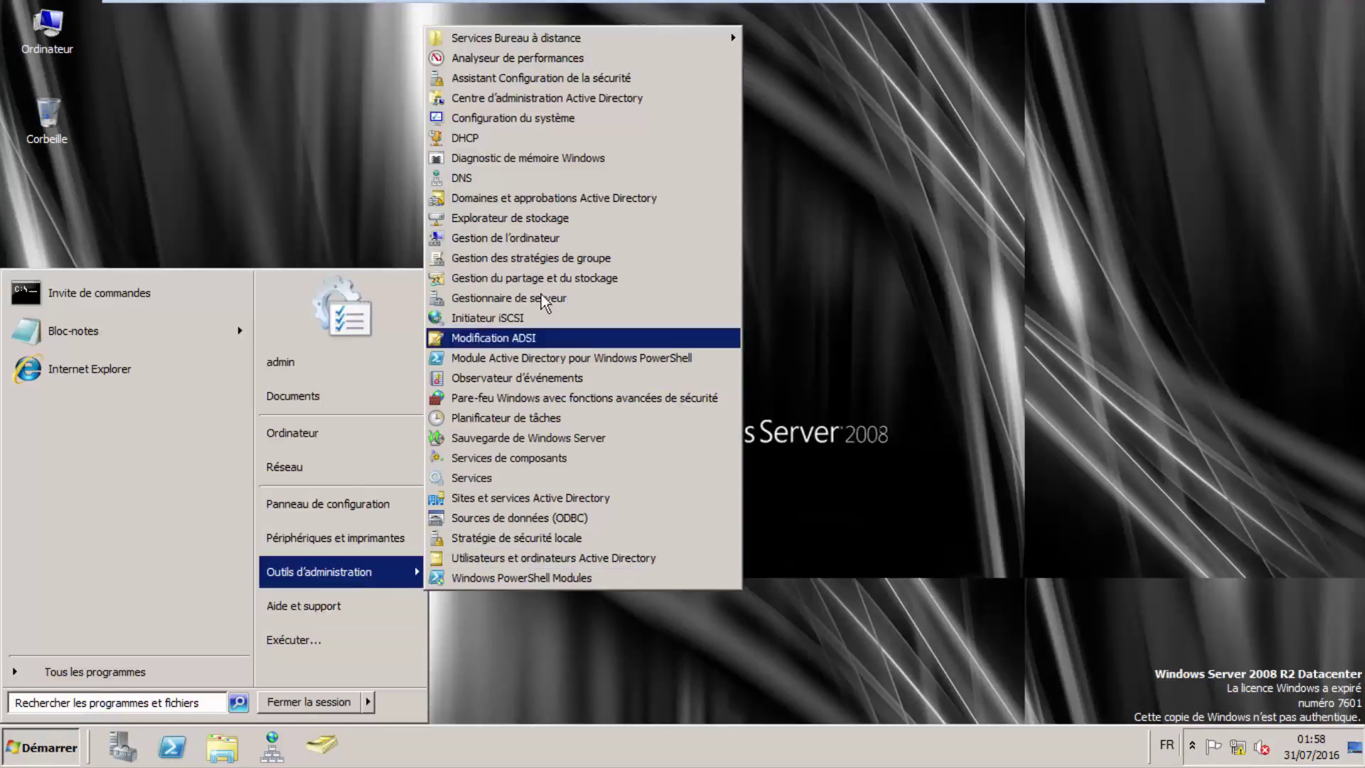
pyautogui.rightClick(495, 145)
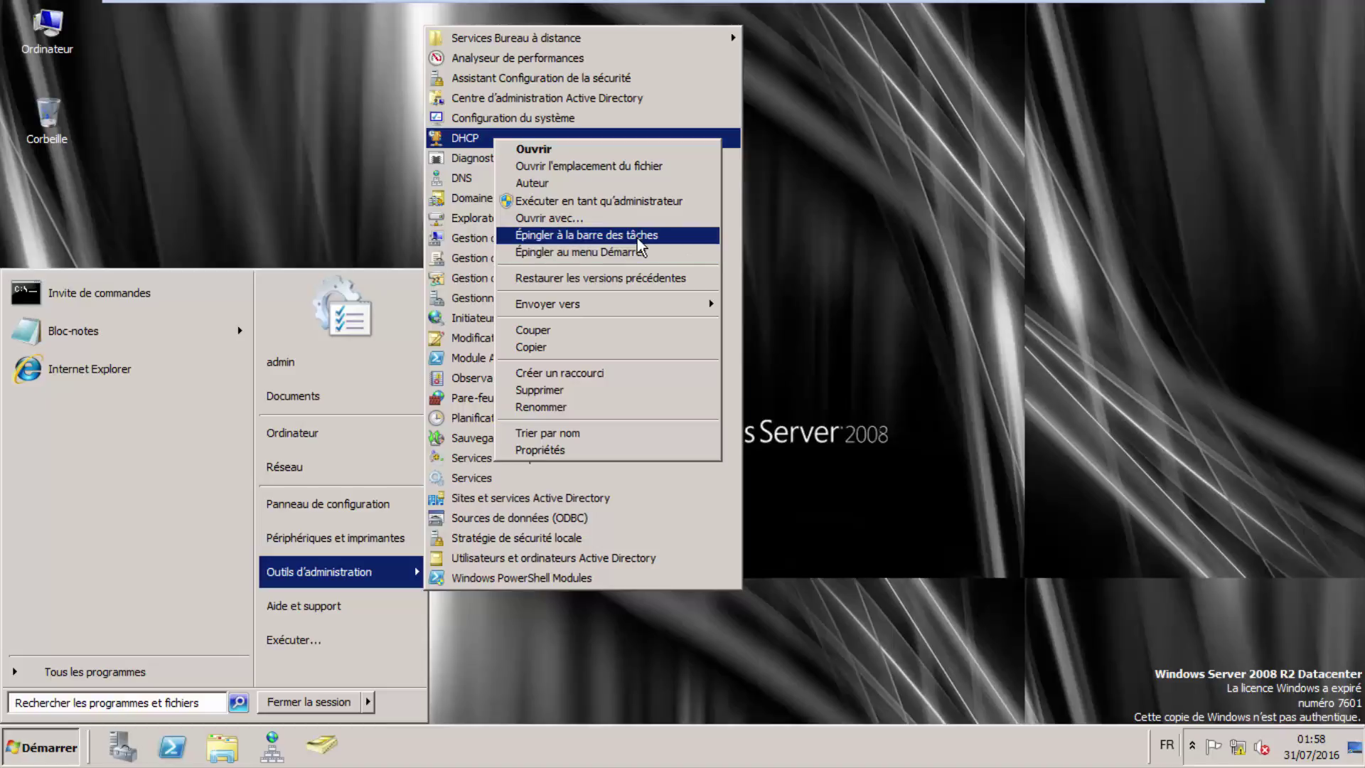
pyautogui.moveTo(666, 304)
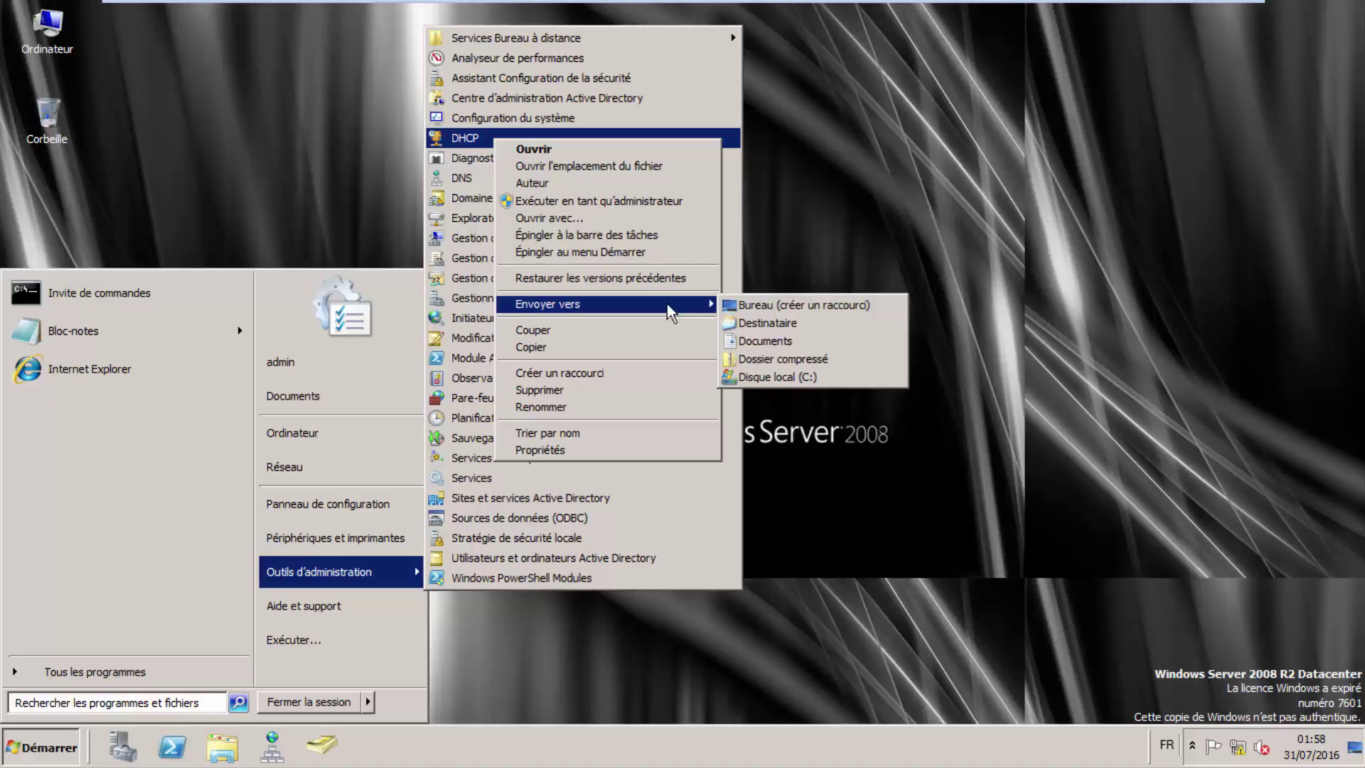
pyautogui.click(623, 234)
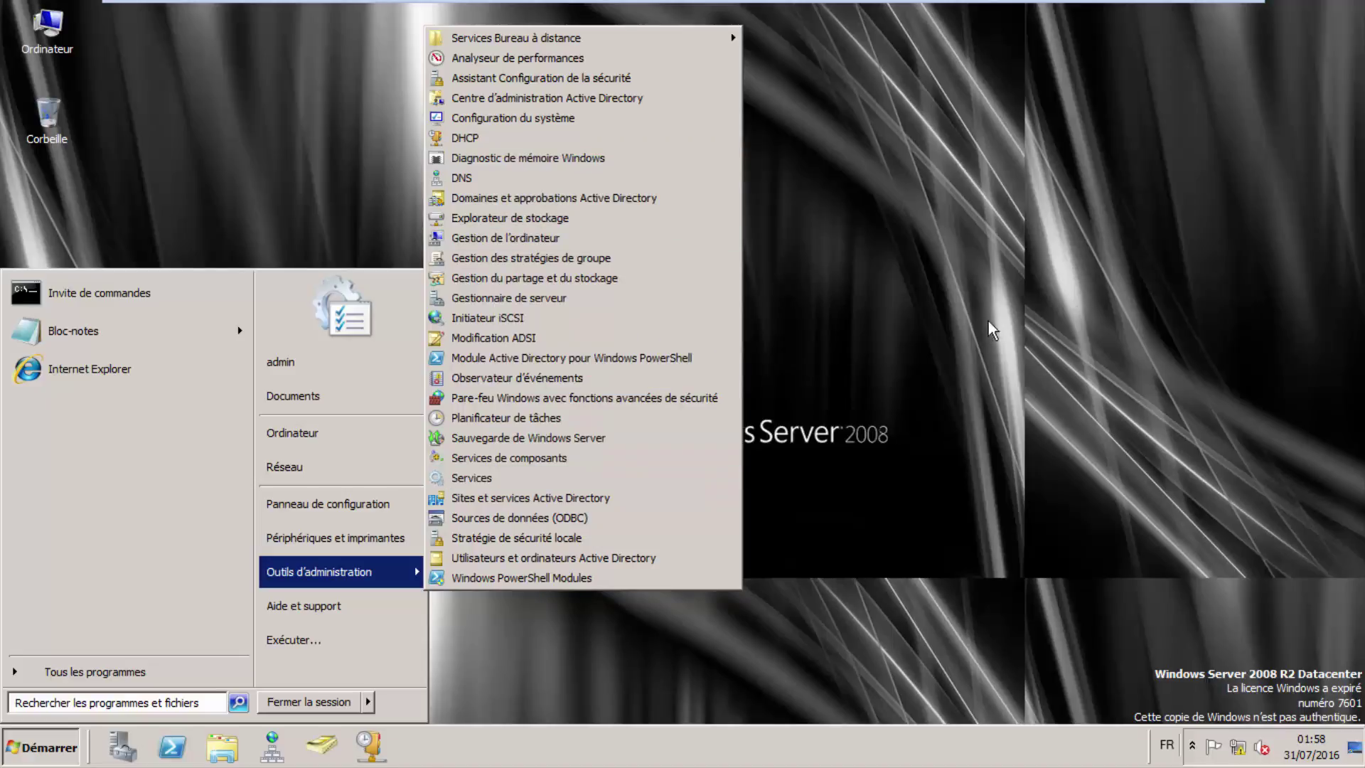
pyautogui.click(992, 329)
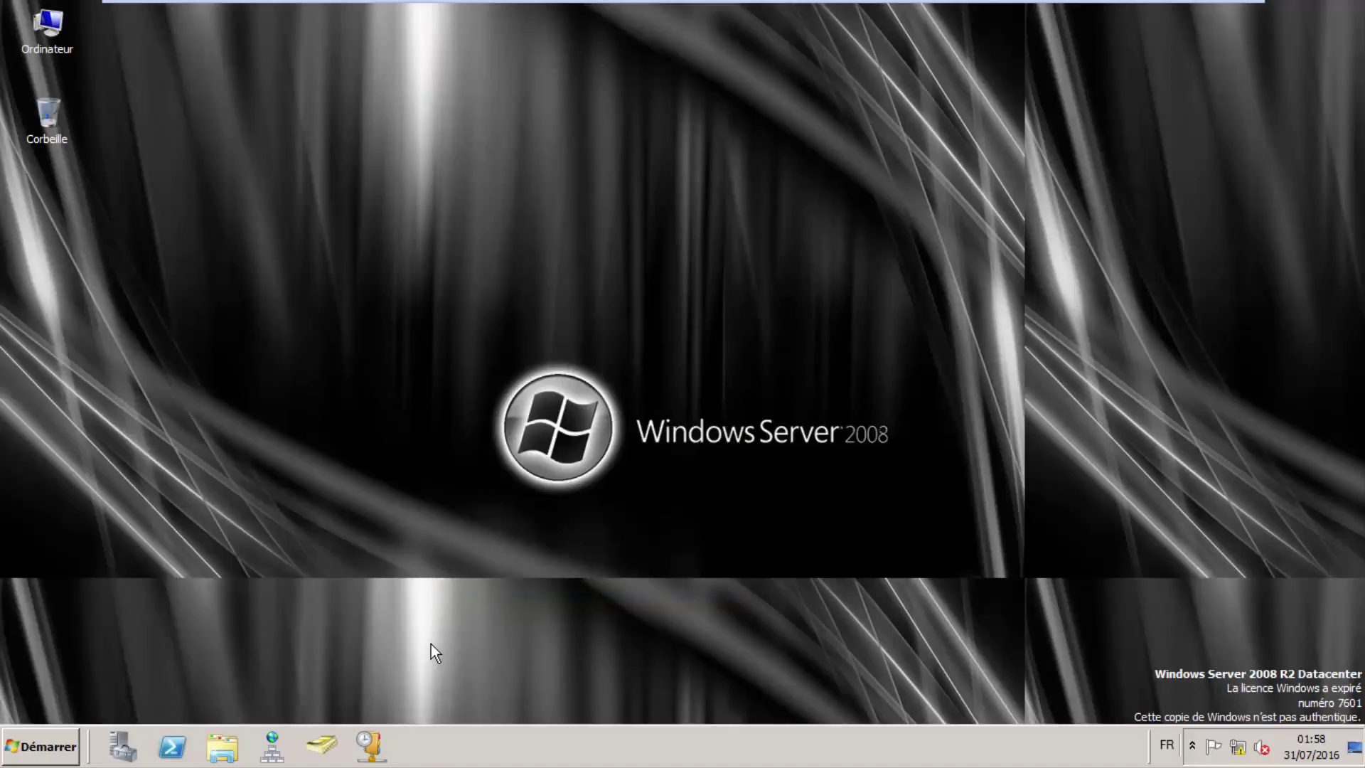
# Open the DHCP management console and maximize its window
pyautogui.click(386, 732)
pyautogui.click(41, 745)
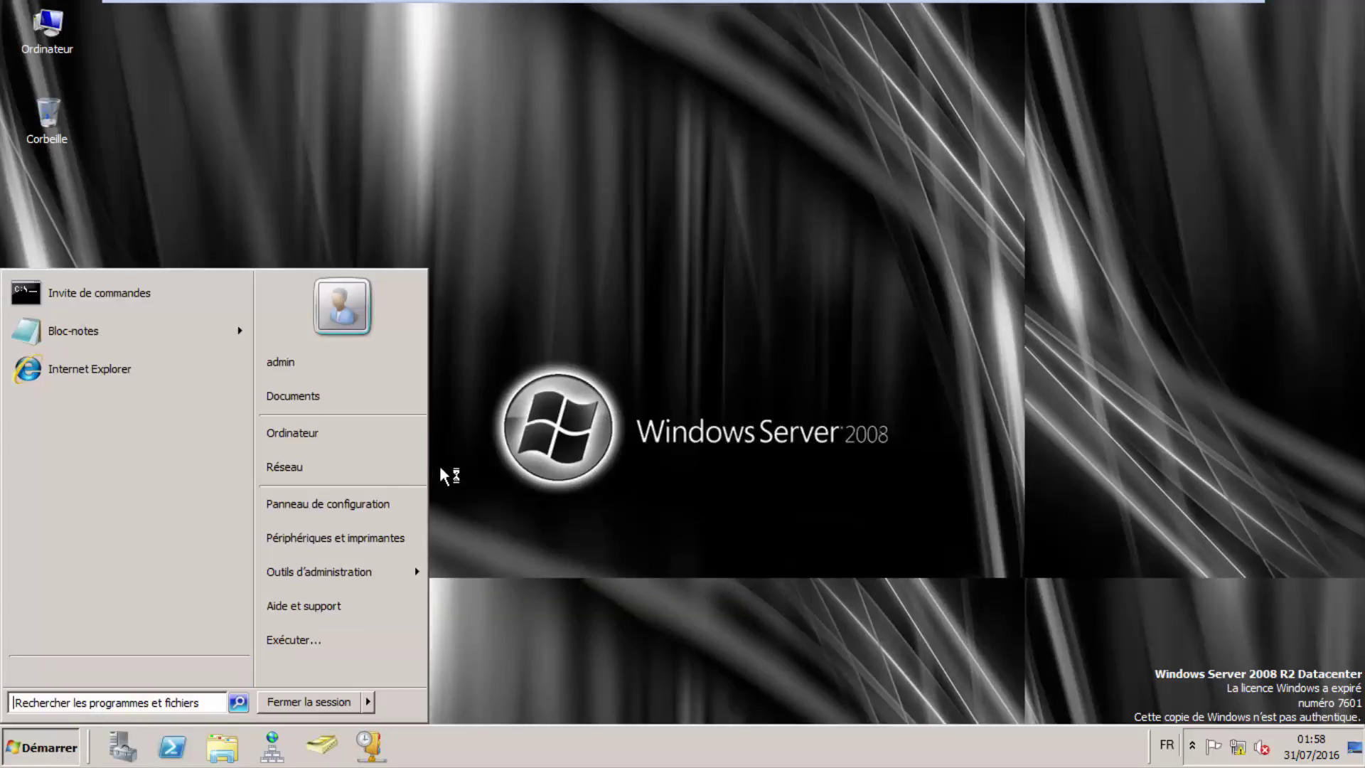
pyautogui.moveTo(373, 564)
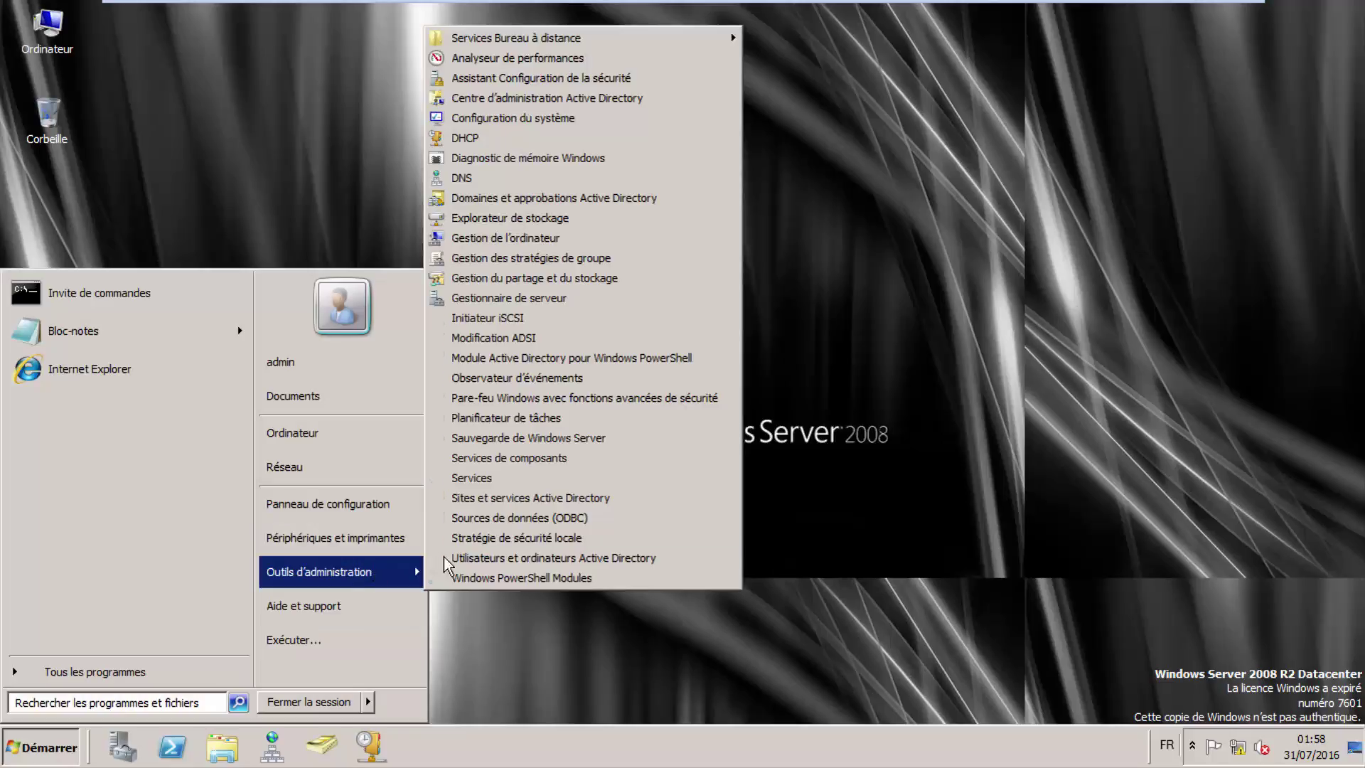
pyautogui.click(639, 143)
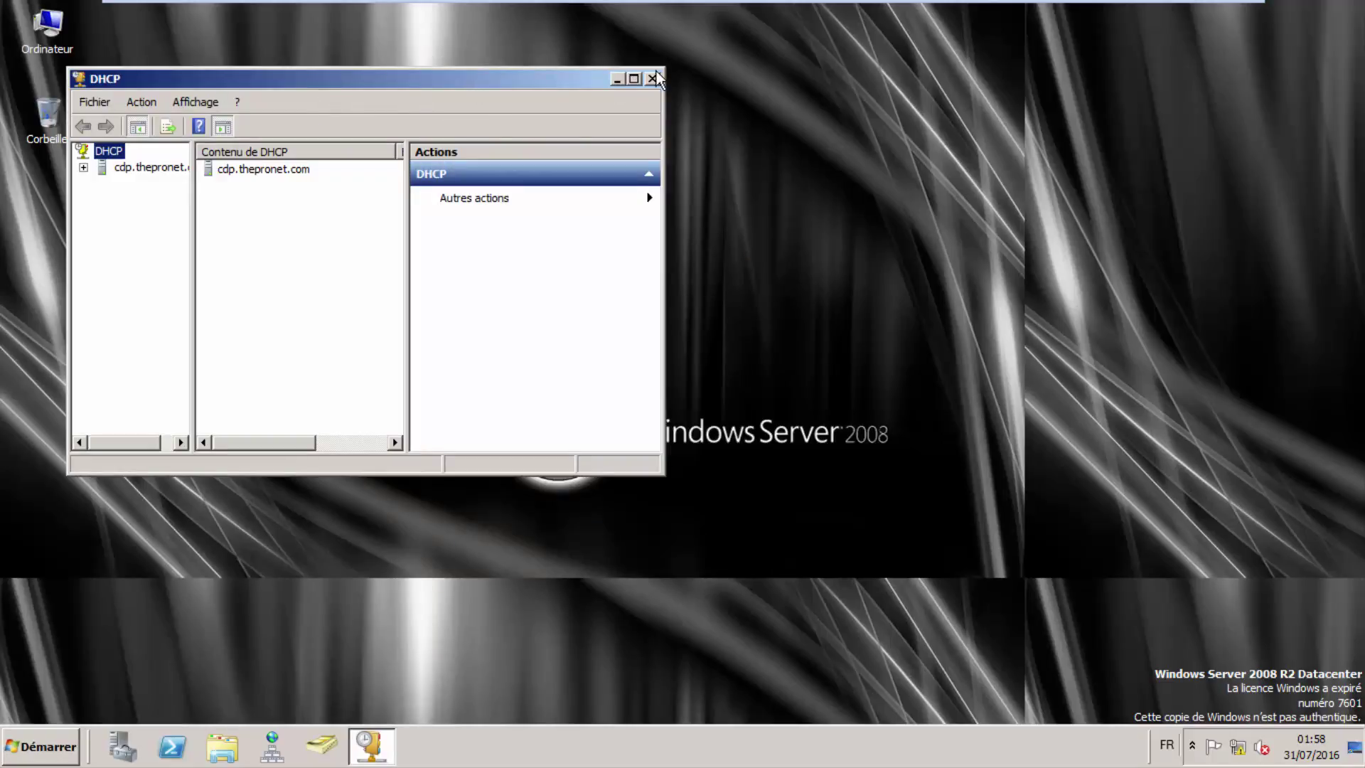
pyautogui.click(632, 79)
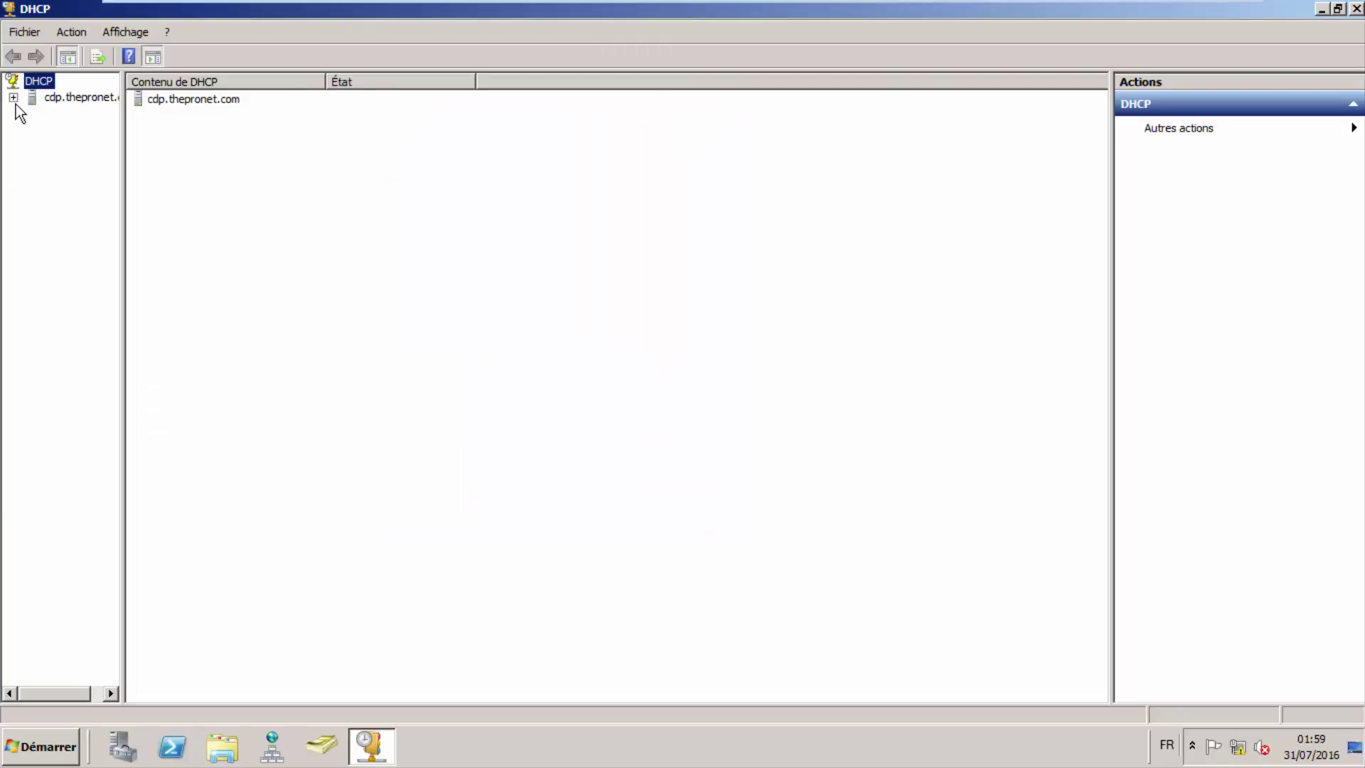
# Expand the cdp.thepronet.com server in the DHCP console, fit the tree width to its name and select it
pyautogui.click(13, 98)
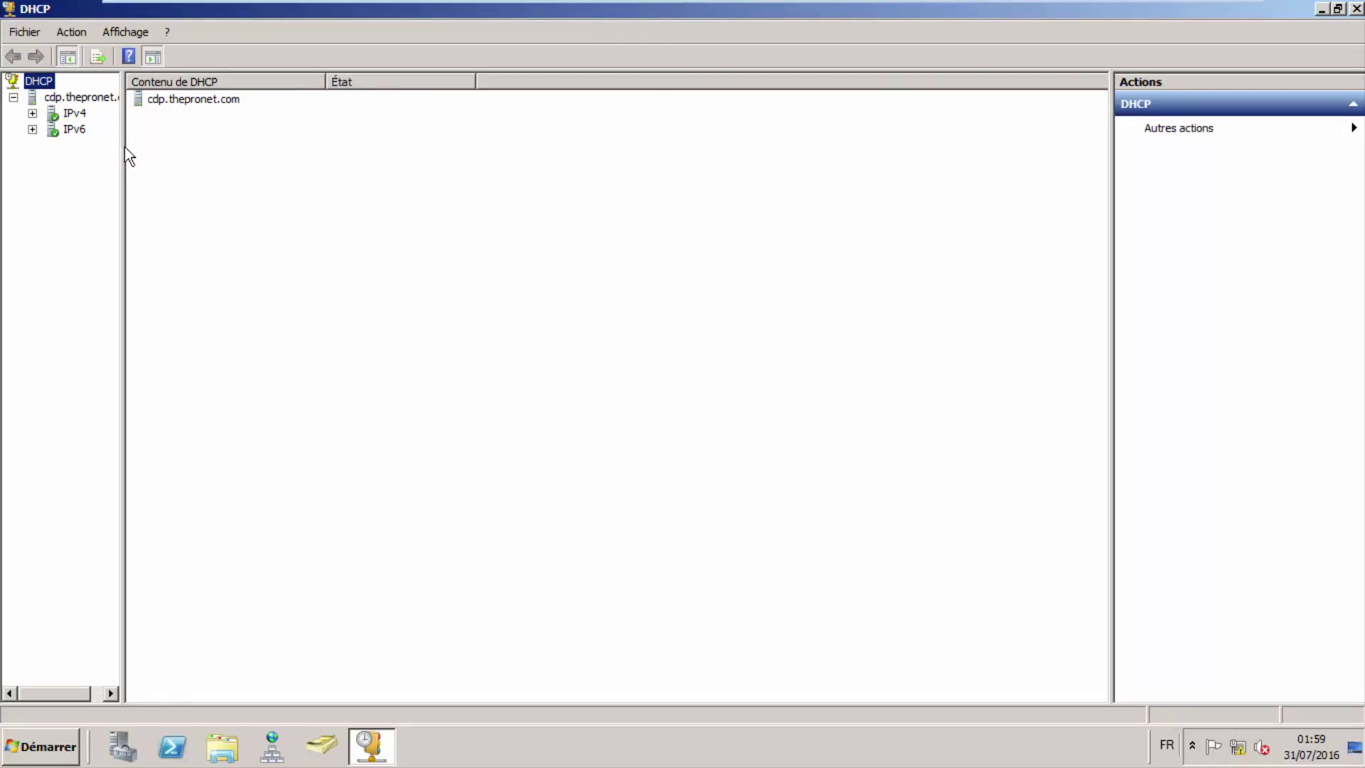
pyautogui.moveTo(128, 150); pyautogui.dragTo(165, 150)
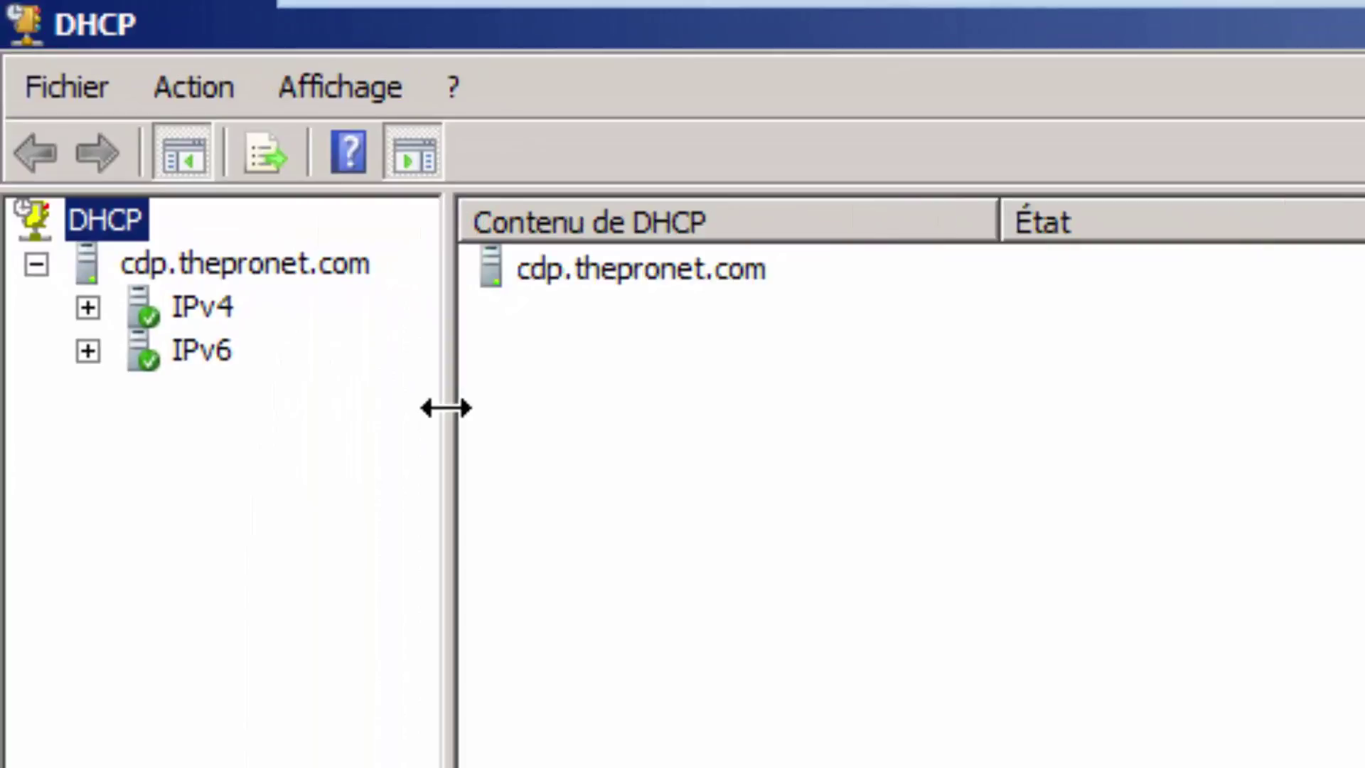
pyautogui.moveTo(445, 407); pyautogui.dragTo(407, 399)
pyautogui.click(226, 267)
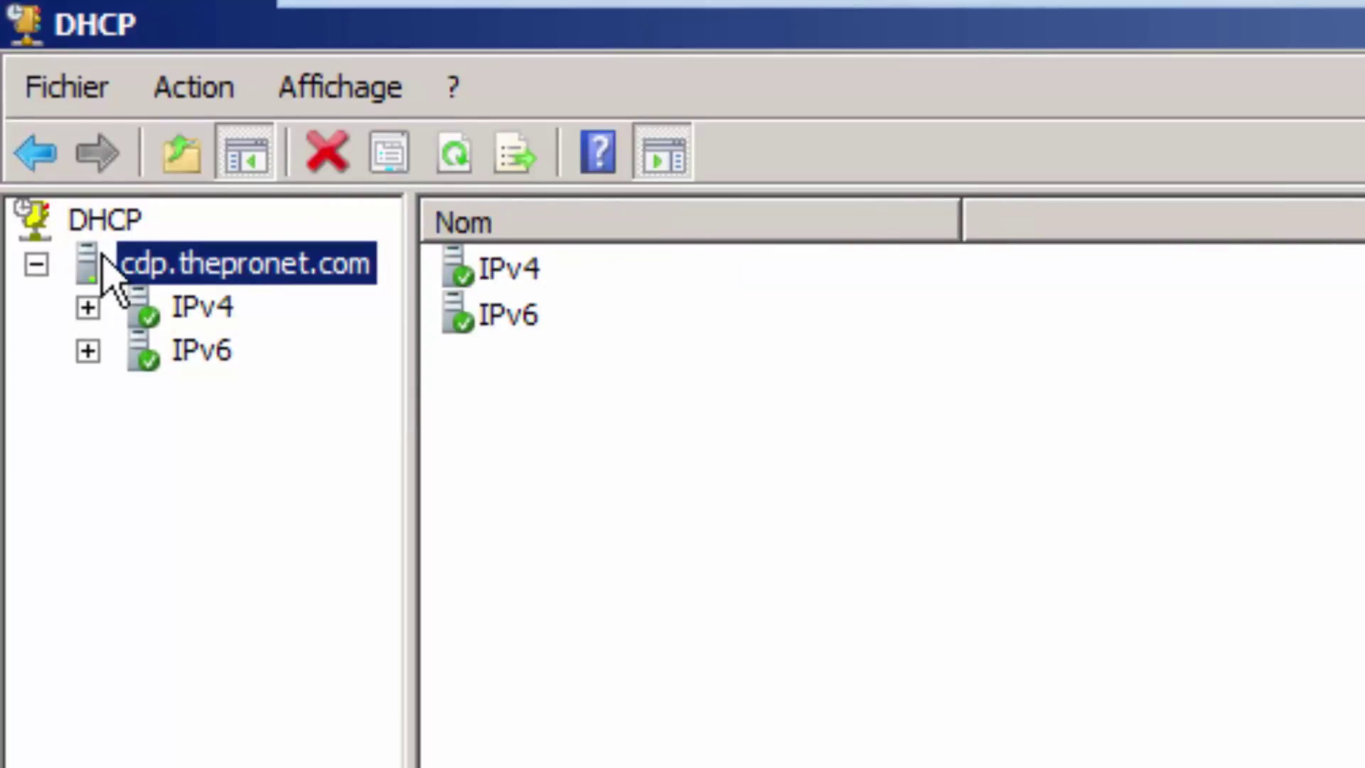
pyautogui.click(107, 229)
pyautogui.click(214, 272)
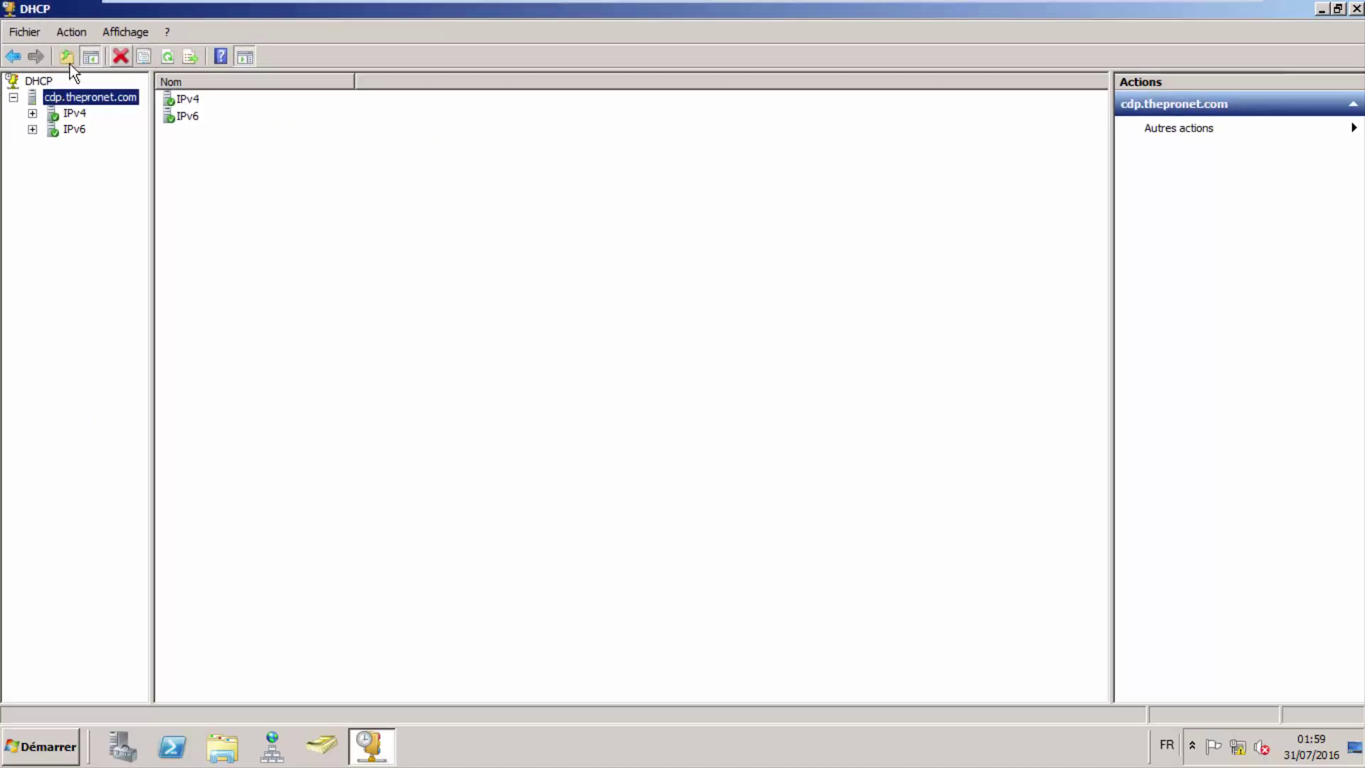
# Expand the server's IPv4 and IPv6 nodes and widen the tree so their entries can be read in full
pyautogui.click(32, 113)
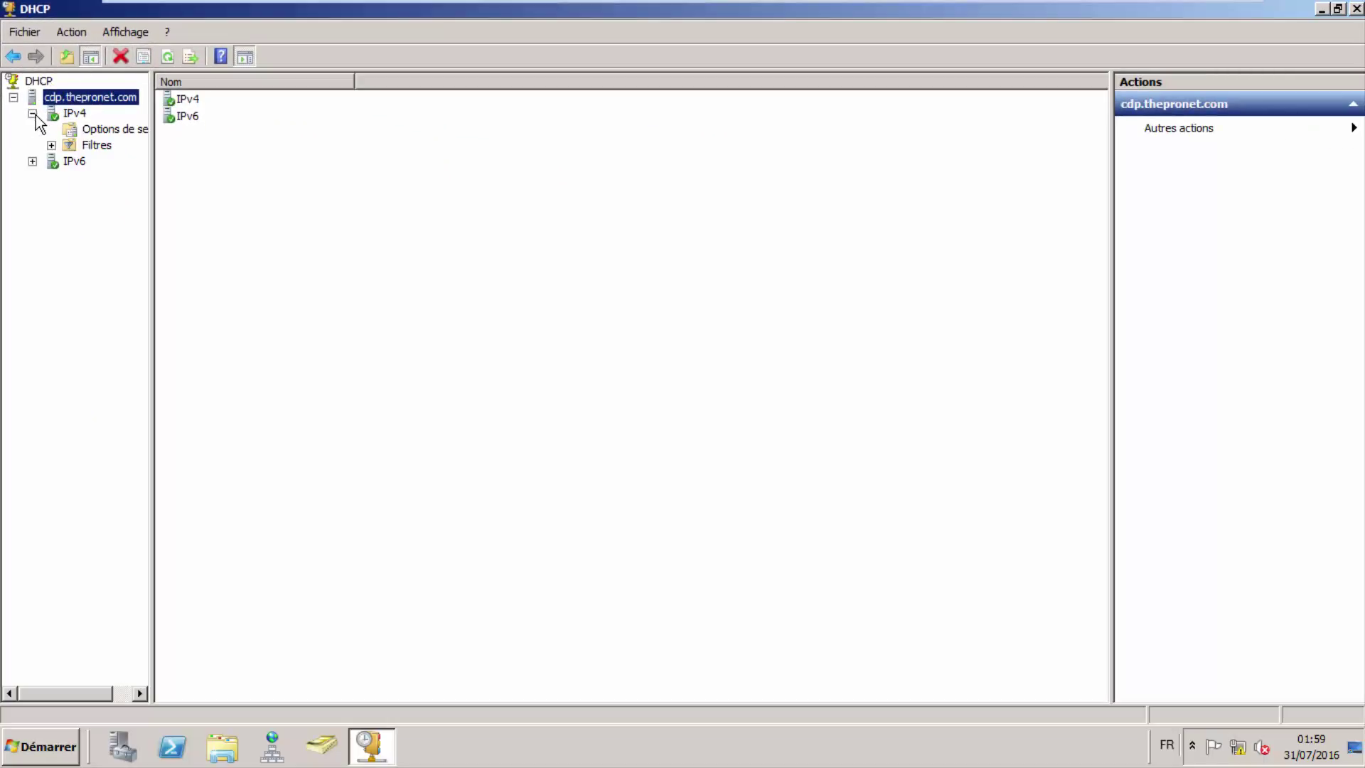
pyautogui.click(32, 162)
pyautogui.moveTo(154, 143); pyautogui.dragTo(220, 143)
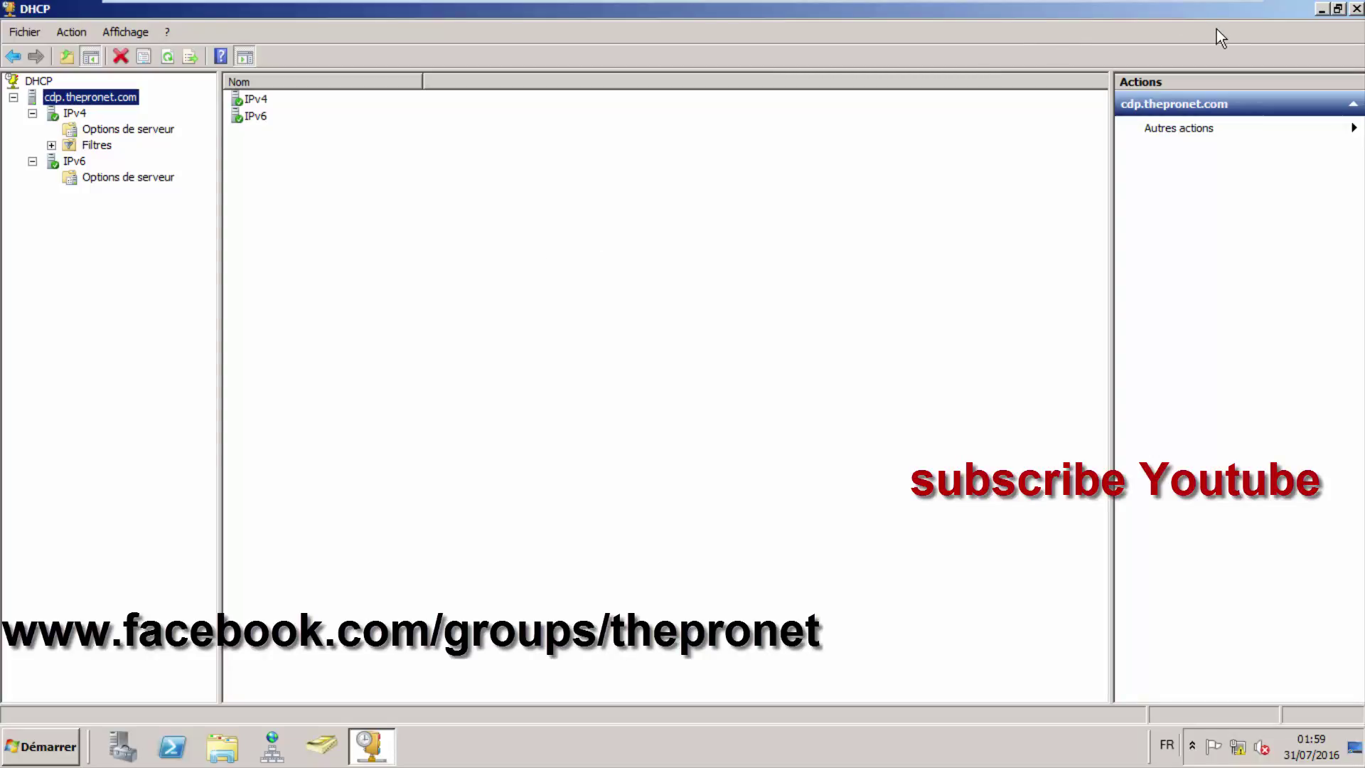
# Close the DHCP console and return to the server's desktop
pyautogui.moveTo(1077, 3)
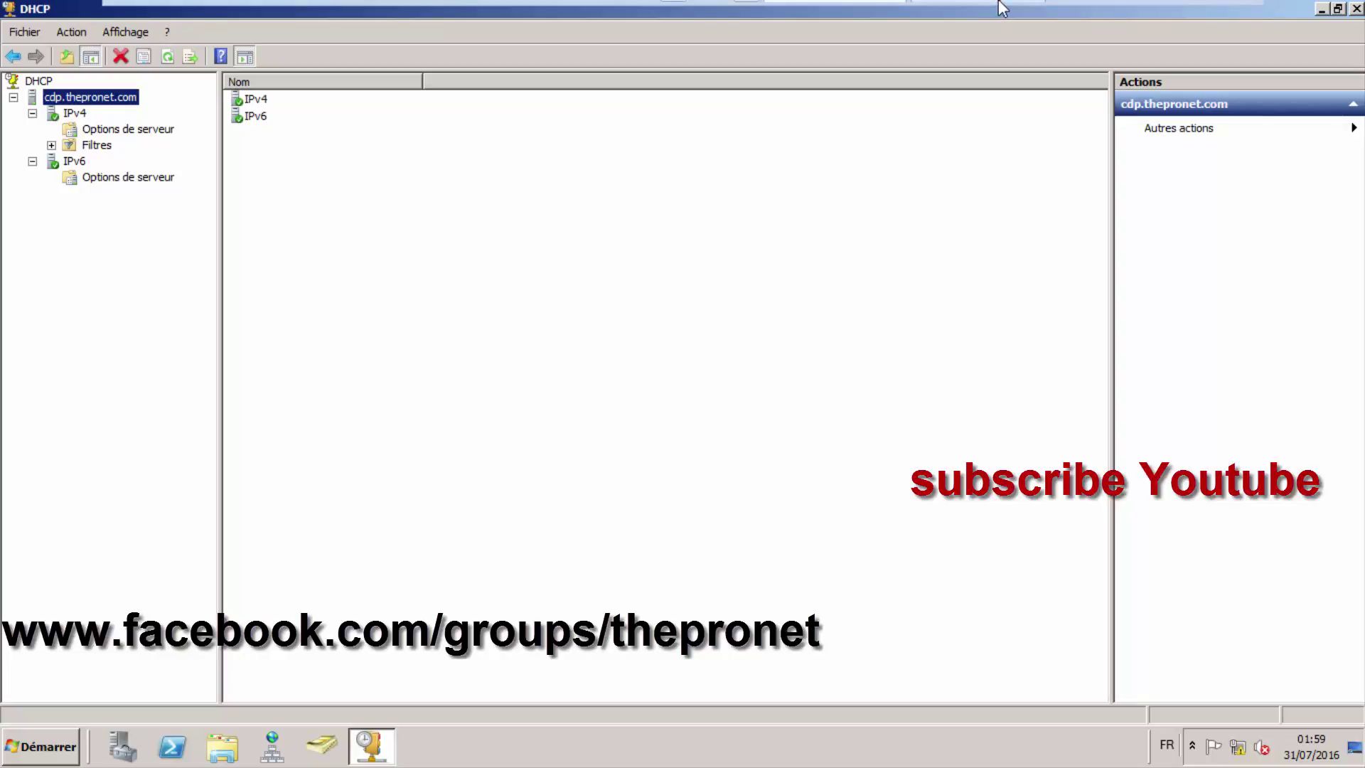
pyautogui.click(1354, 9)
pyautogui.moveTo(725, 5)
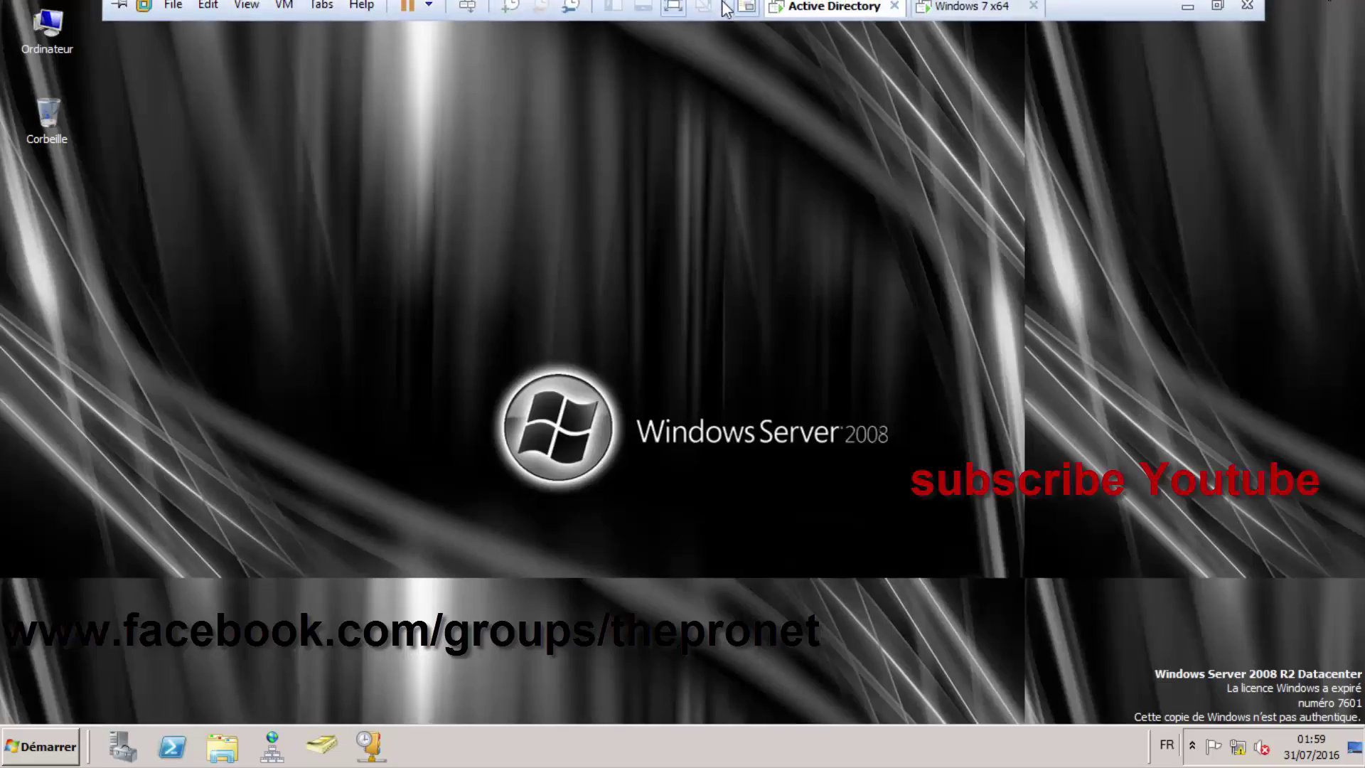